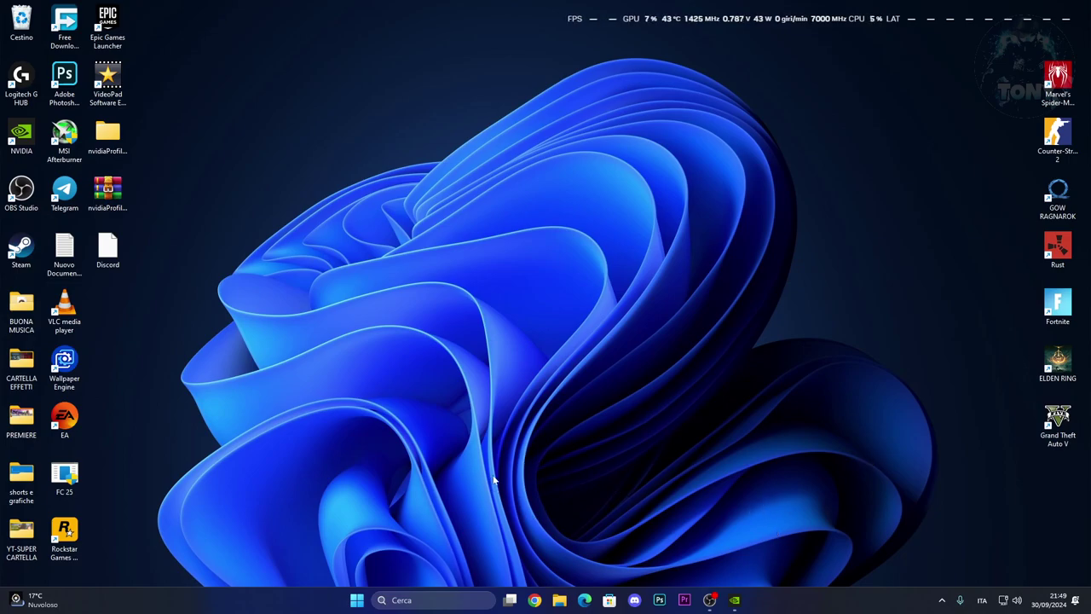
- Open the NVIDIA app and optimize Counter-Strike 2 with its quality preset at the maximum-performance (Prestazioni) end
{"action": "left_click", "coordinate": [734, 600]}
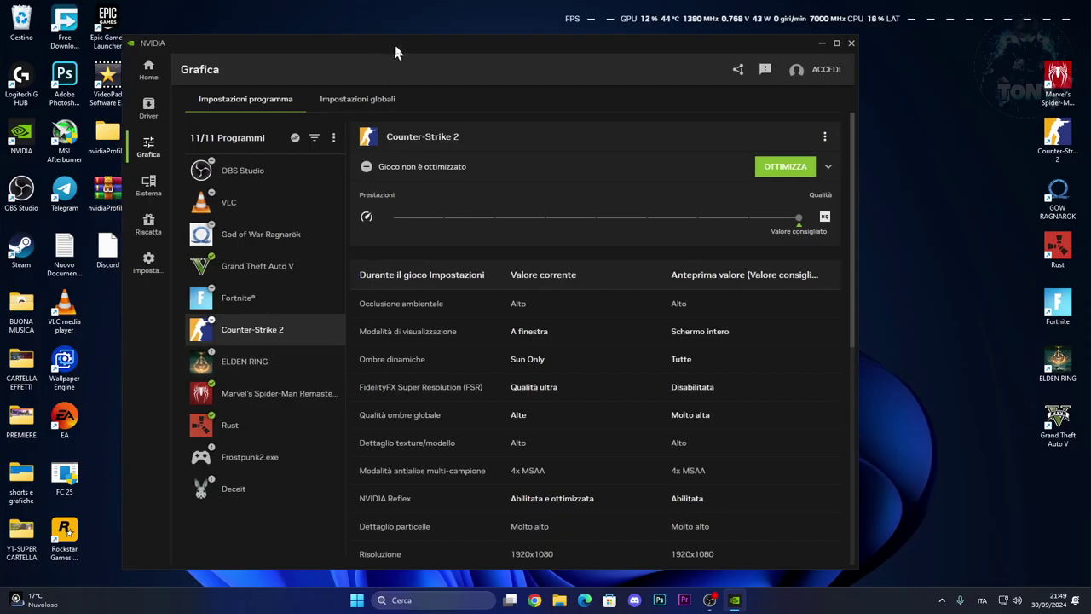
{"action": "left_click_drag", "start_coordinate": [391, 42], "coordinate": [405, 48]}
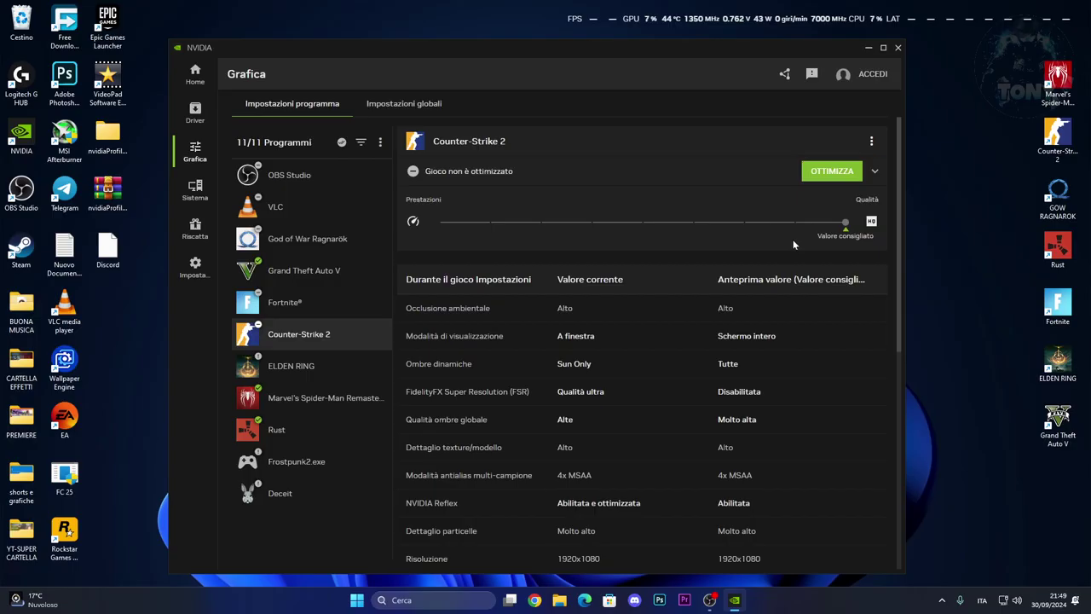
{"action": "left_click_drag", "start_coordinate": [844, 222], "coordinate": [439, 222]}
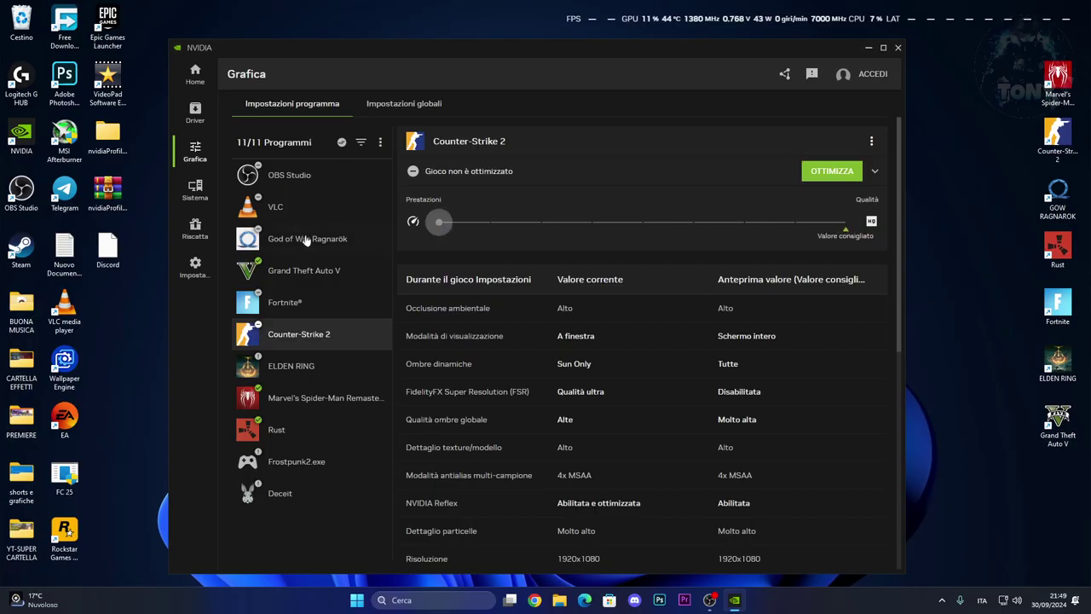
{"action": "left_click", "coordinate": [827, 173]}
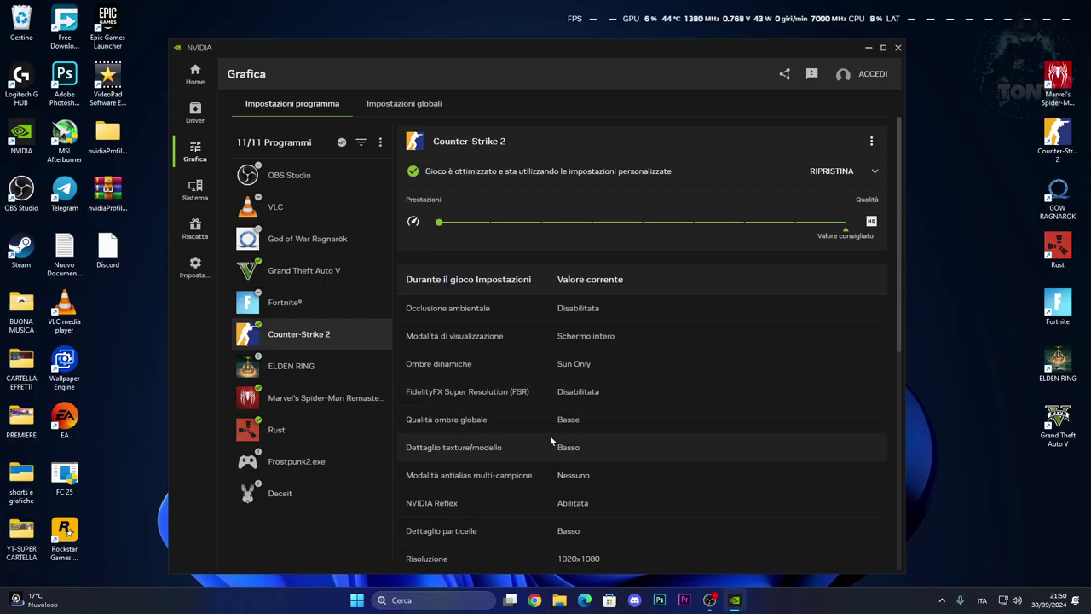
- Examine Counter-Strike 2's in-game and driver settings, then minimize the NVIDIA app
{"action": "scroll", "coordinate": [638, 422], "scroll_direction": "down", "scroll_amount": 1}
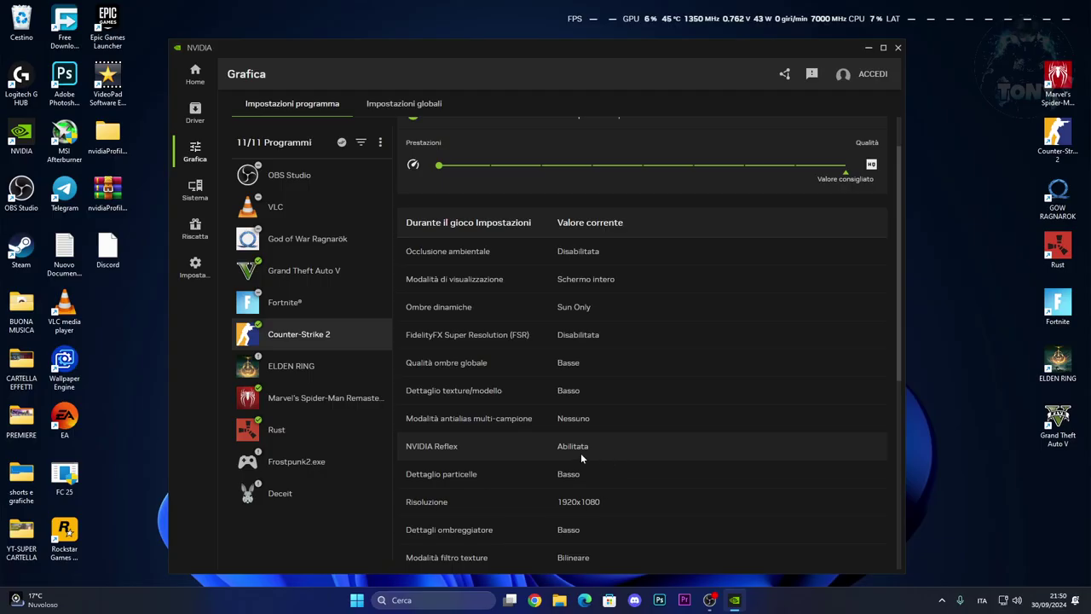
{"action": "scroll", "coordinate": [581, 458], "scroll_direction": "down", "scroll_amount": 1}
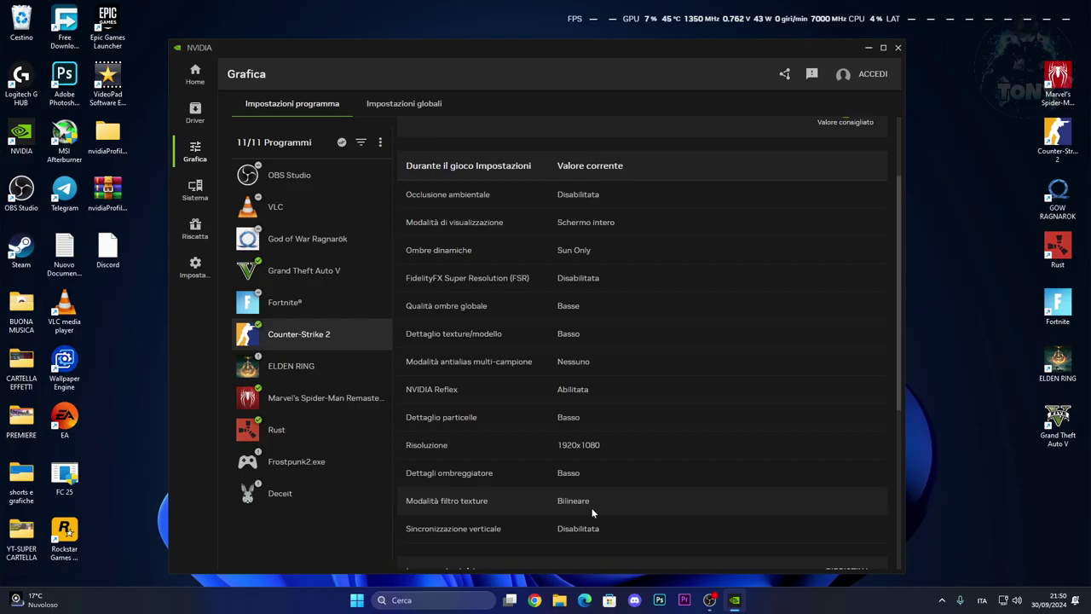
{"action": "scroll", "coordinate": [593, 512], "scroll_direction": "down", "scroll_amount": 1}
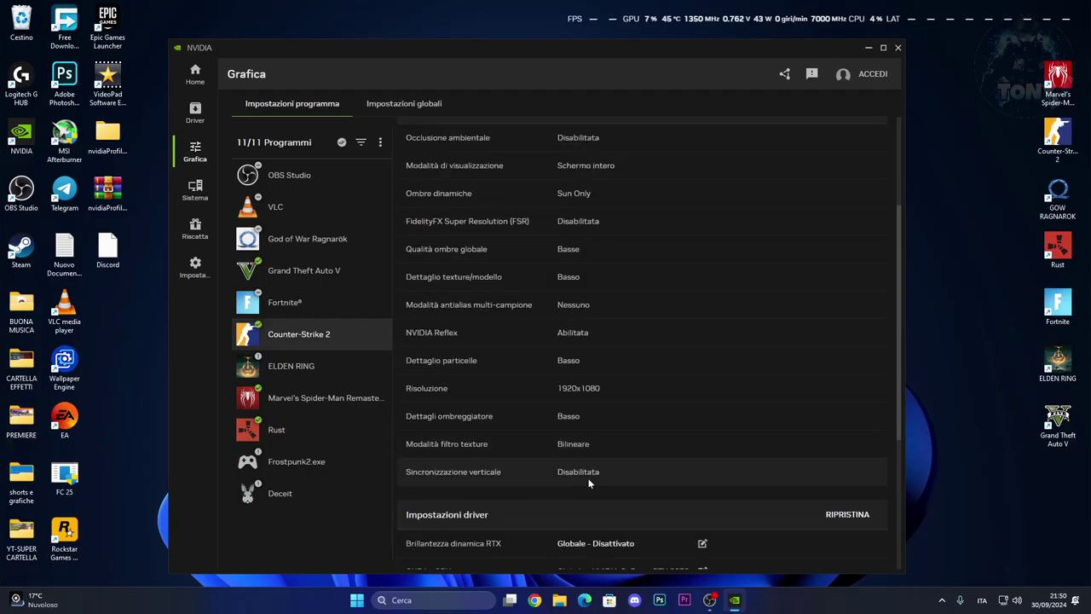
{"action": "scroll", "coordinate": [588, 484], "scroll_direction": "down", "scroll_amount": 4}
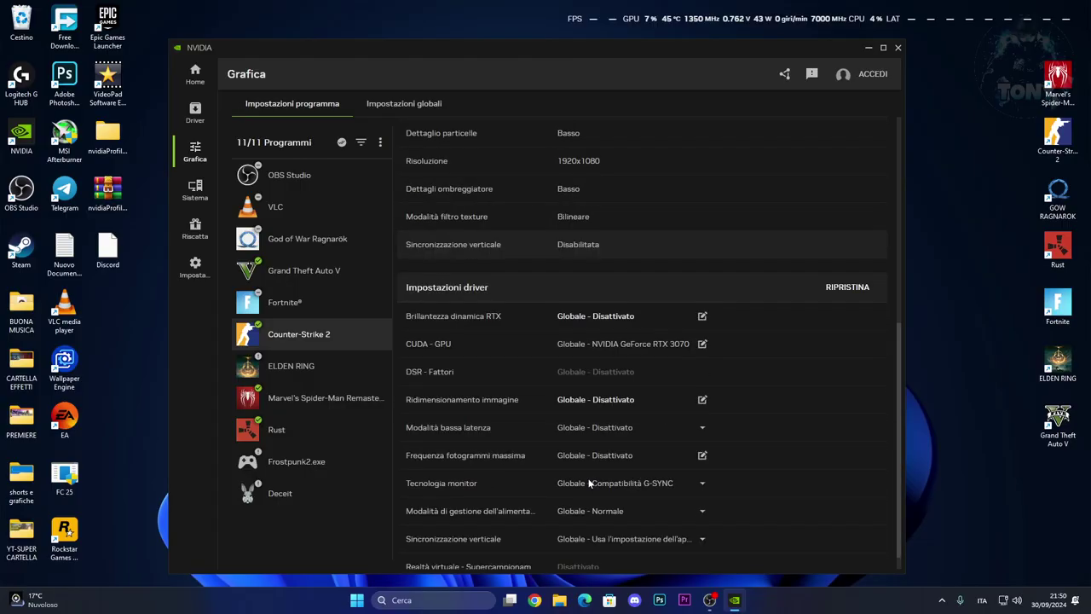
{"action": "scroll", "coordinate": [588, 483], "scroll_direction": "up", "scroll_amount": 7}
{"action": "left_click", "coordinate": [868, 48]}
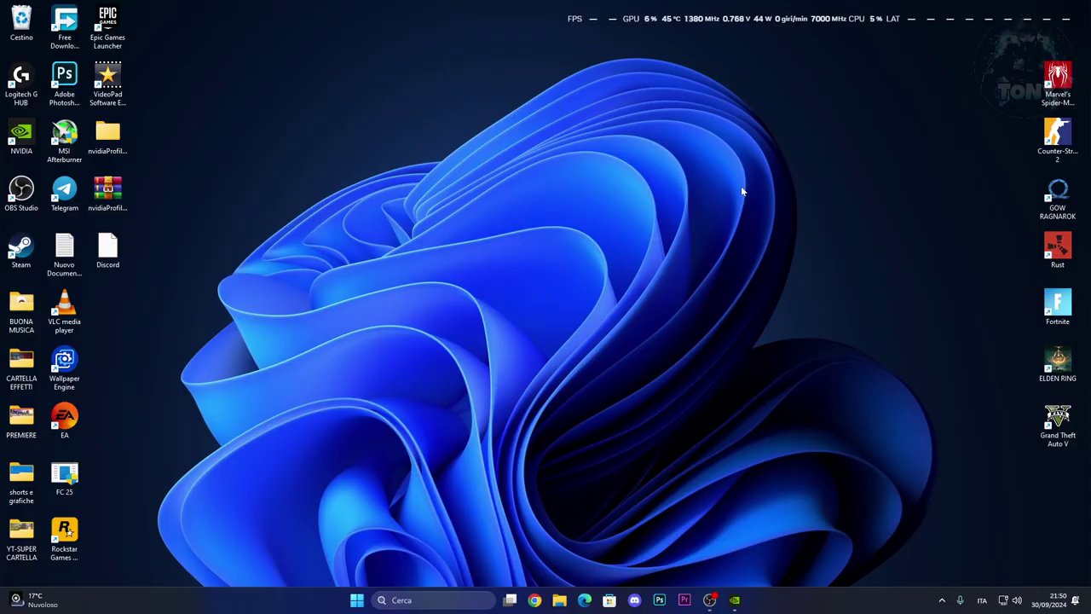
- Open the NVIDIA Control Panel (Pannello di controllo NVIDIA)
{"action": "left_click", "coordinate": [942, 600]}
{"action": "right_click", "coordinate": [915, 569]}
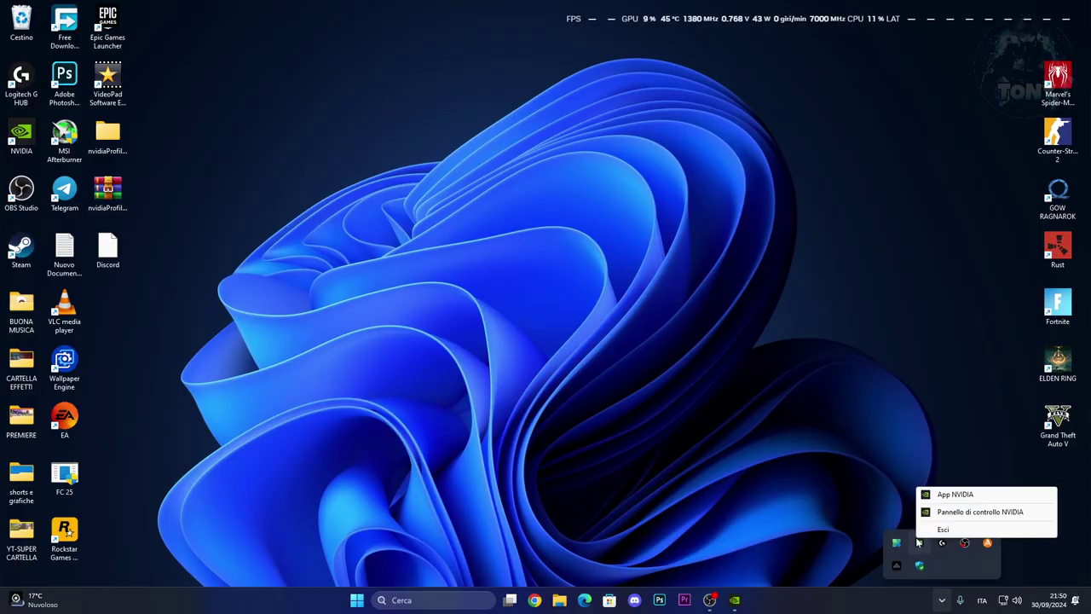
{"action": "left_click", "coordinate": [947, 510]}
{"action": "left_click", "coordinate": [756, 429]}
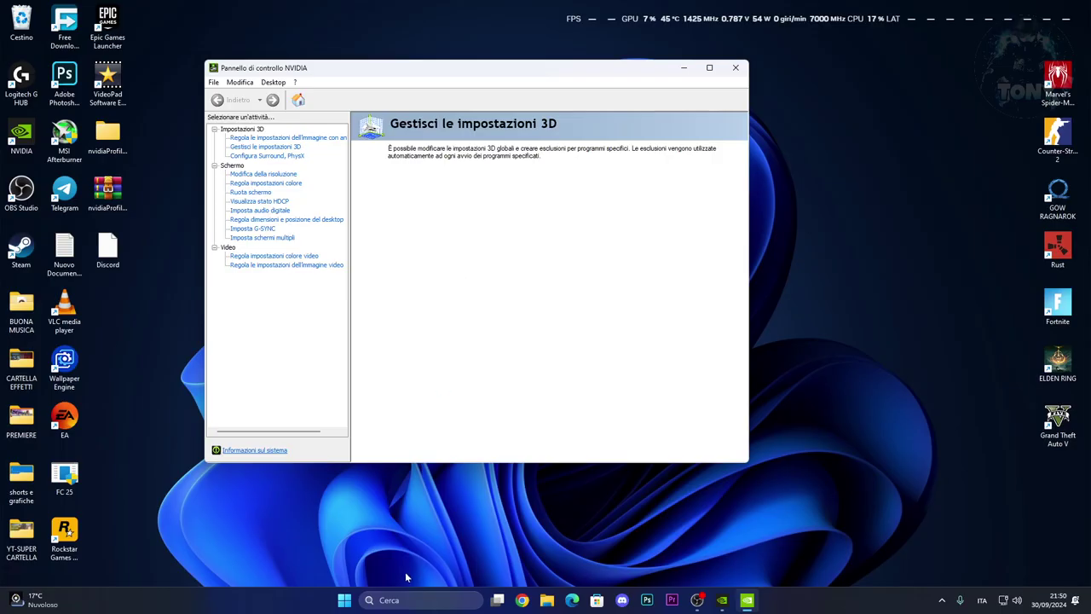
- Search Windows for AMD ADRENALIN and return to the NVIDIA Control Panel
{"action": "left_click", "coordinate": [417, 593]}
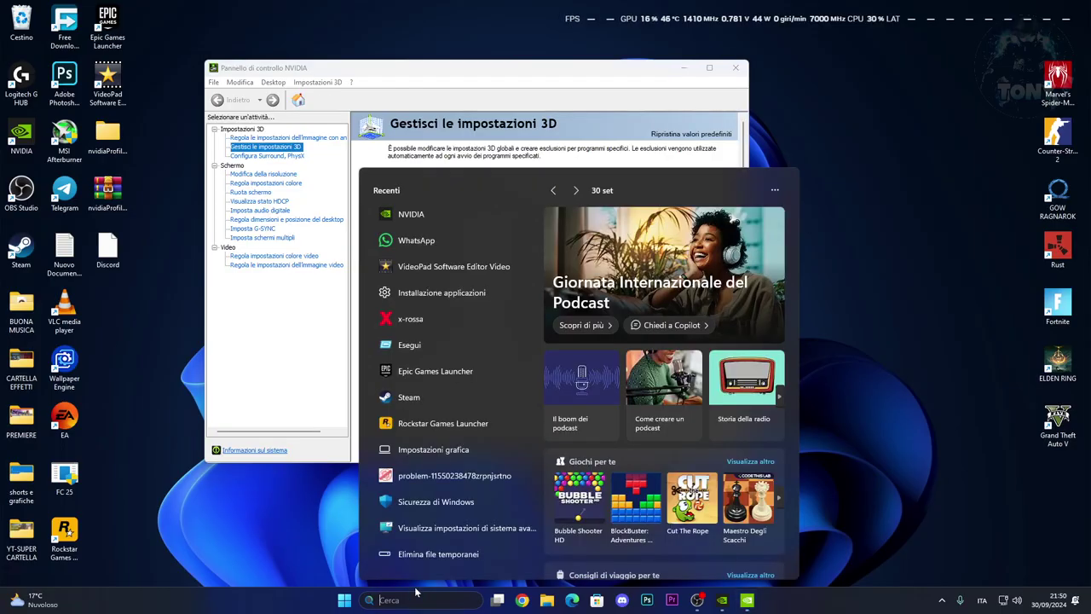
{"action": "type", "text": "AMD ADRE"}
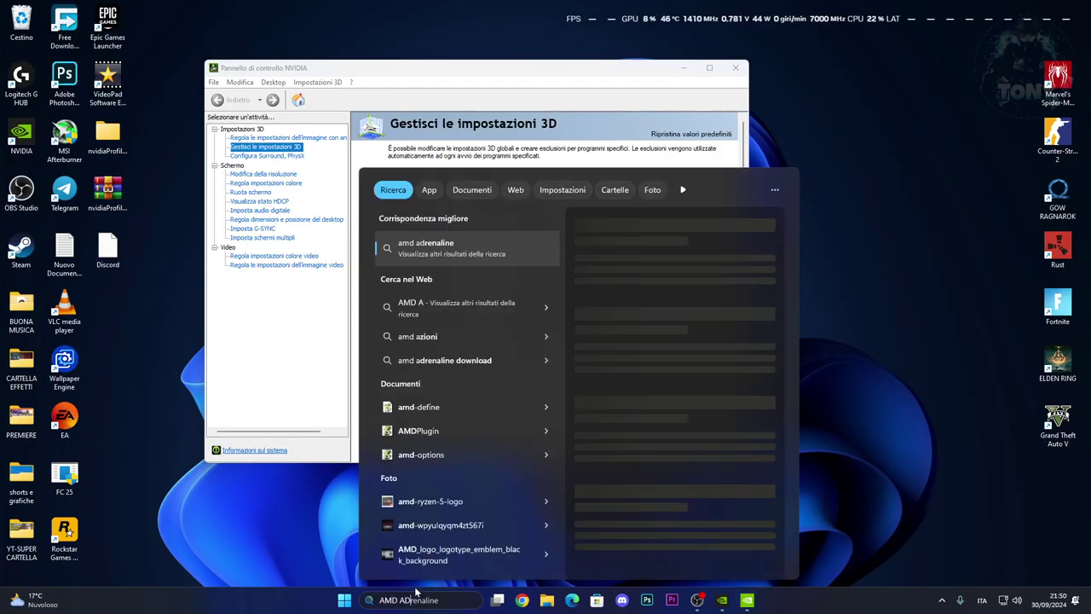
{"action": "type", "text": "NALIN EDI"}
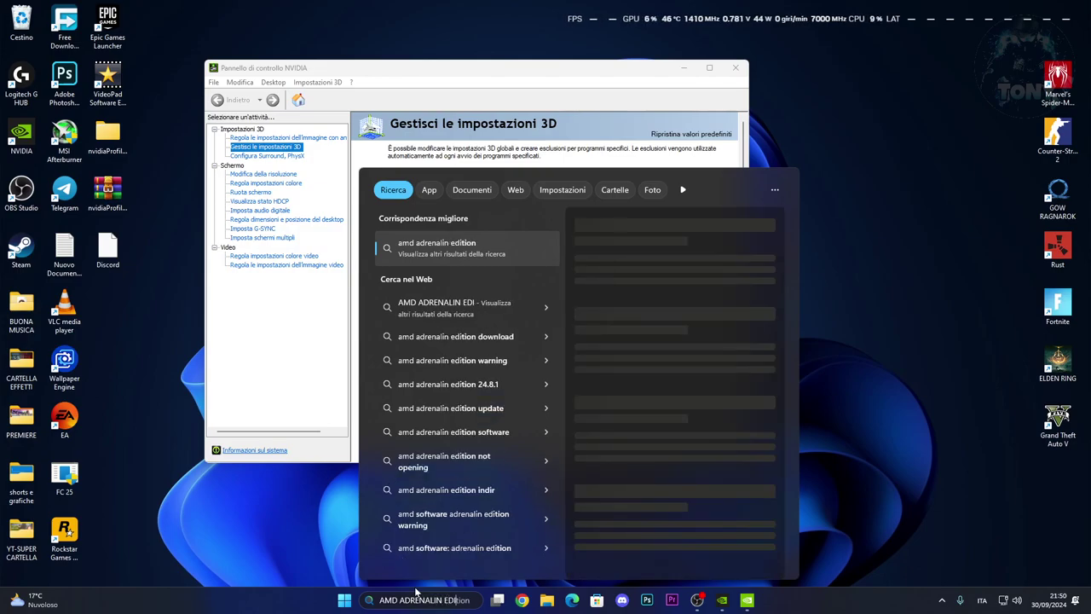
{"action": "key", "text": "BackSpace"}
{"action": "key", "text": "BackSpace"}
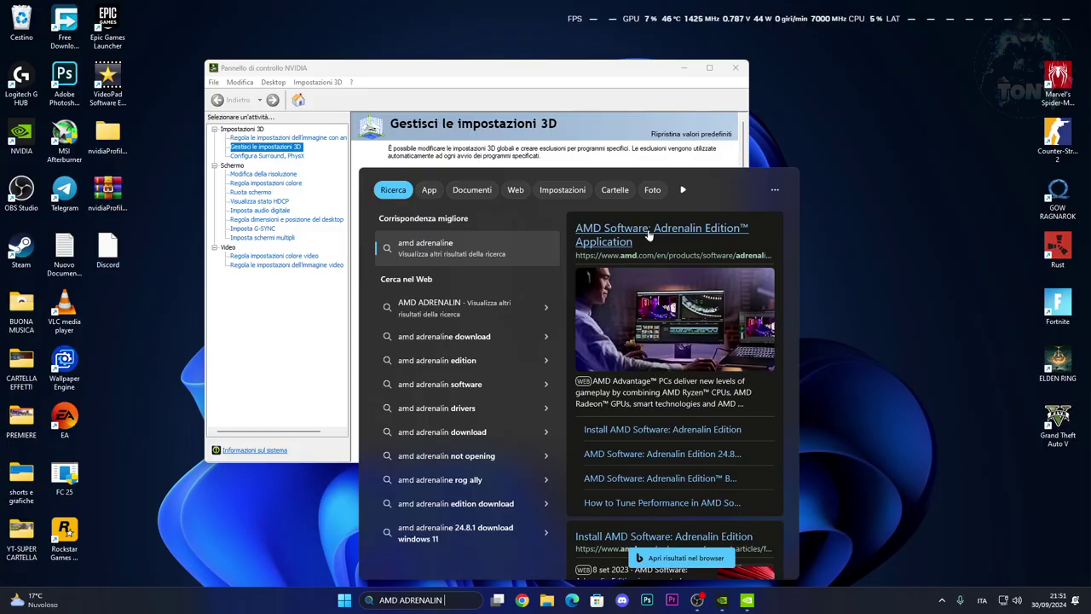
{"action": "left_click", "coordinate": [252, 319]}
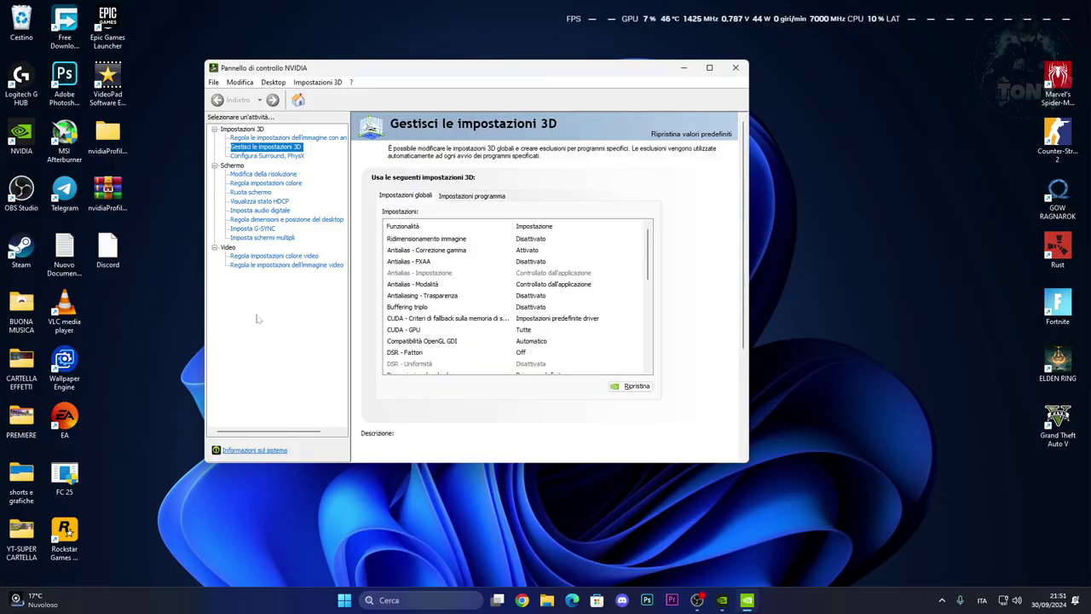
- In the program-specific 3D settings, start adding a program and browse for its executable
{"action": "left_click_drag", "start_coordinate": [439, 76], "coordinate": [459, 79]}
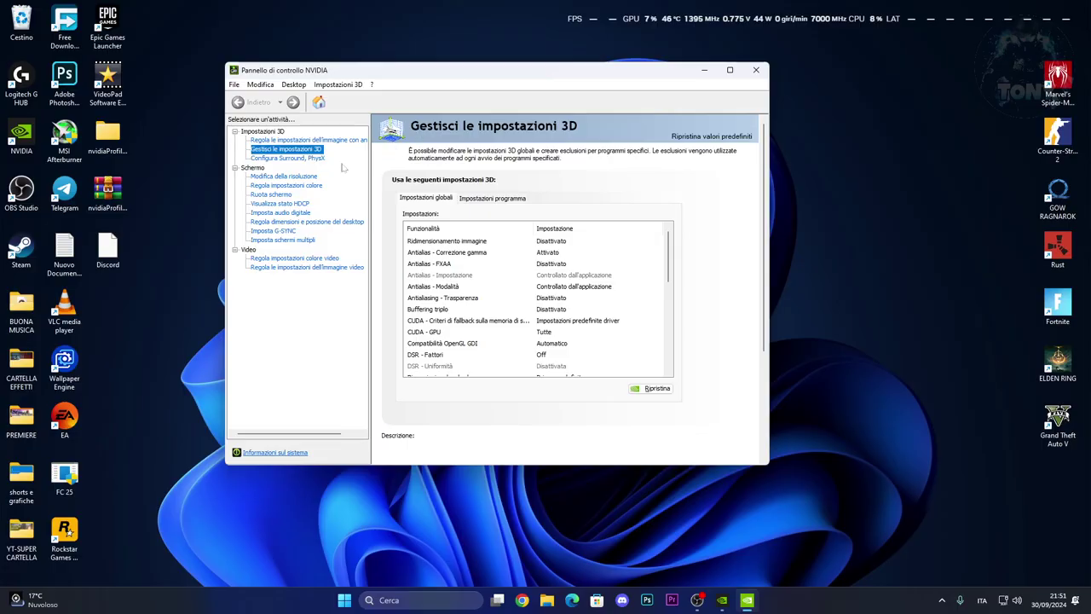
{"action": "left_click", "coordinate": [494, 197]}
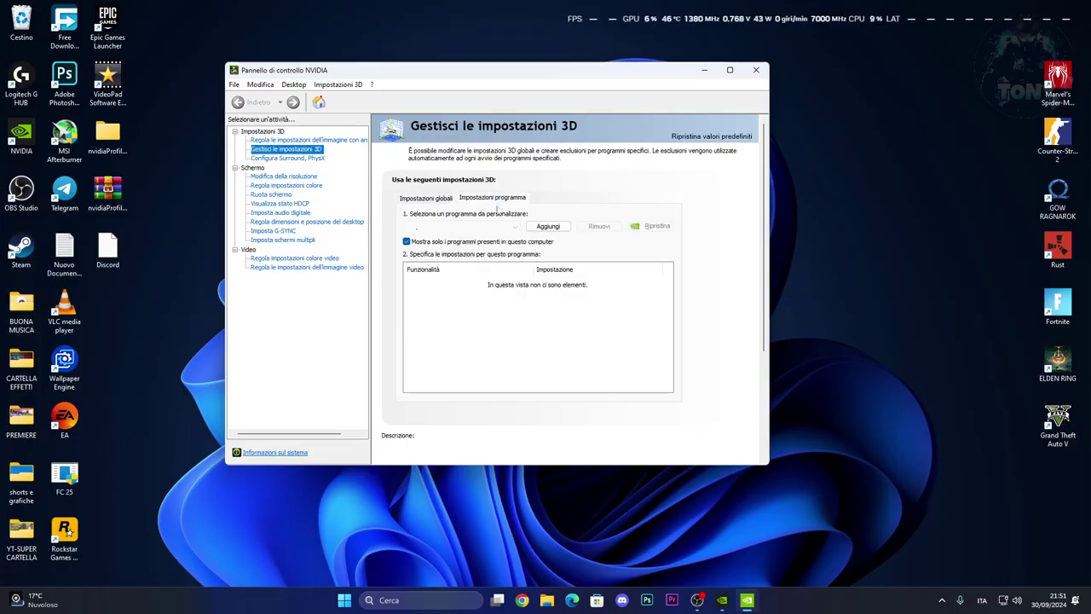
{"action": "left_click", "coordinate": [484, 231]}
{"action": "left_click", "coordinate": [494, 236]}
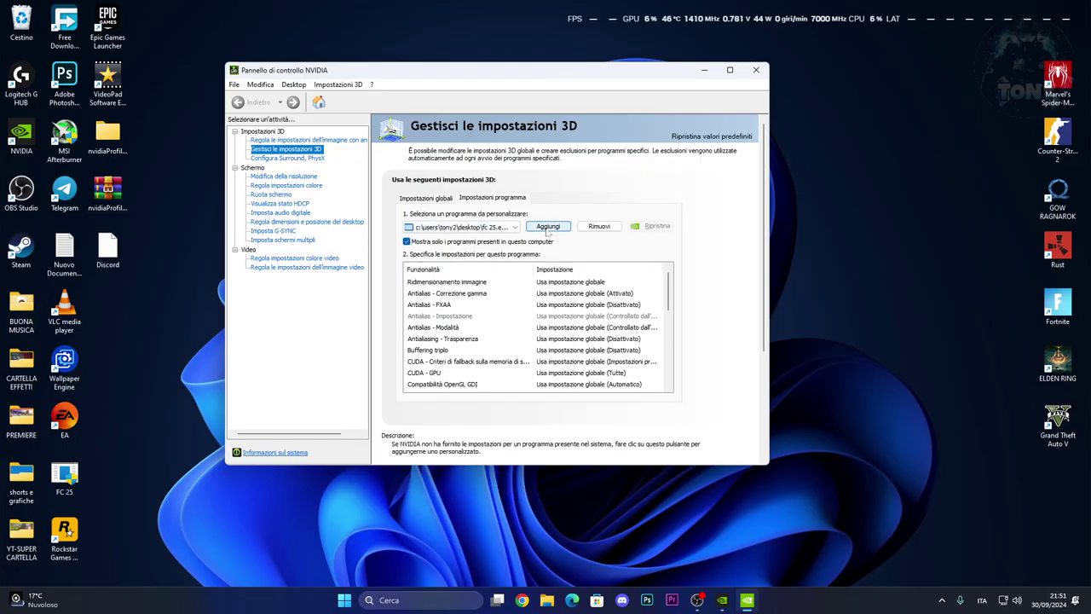
{"action": "left_click", "coordinate": [559, 231]}
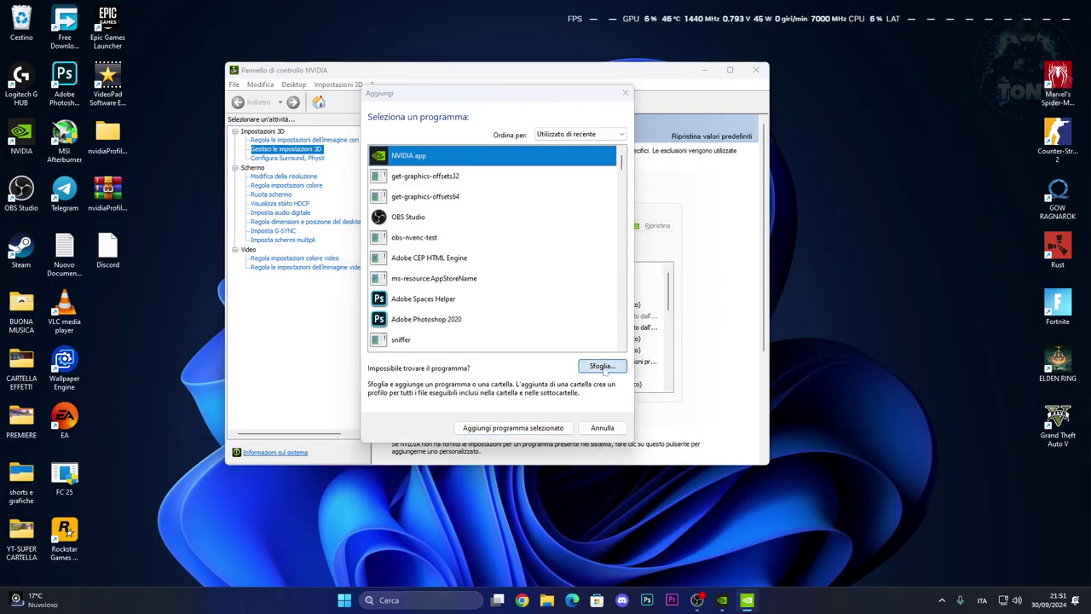
{"action": "left_click", "coordinate": [626, 362]}
- Add cs2 from Volume (D:)\SteamLibrary\steamapps\common\Counter-Strike Global Offensive\game\bin\win64 as the program to customize
{"action": "scroll", "coordinate": [358, 324], "scroll_direction": "down", "scroll_amount": 3}
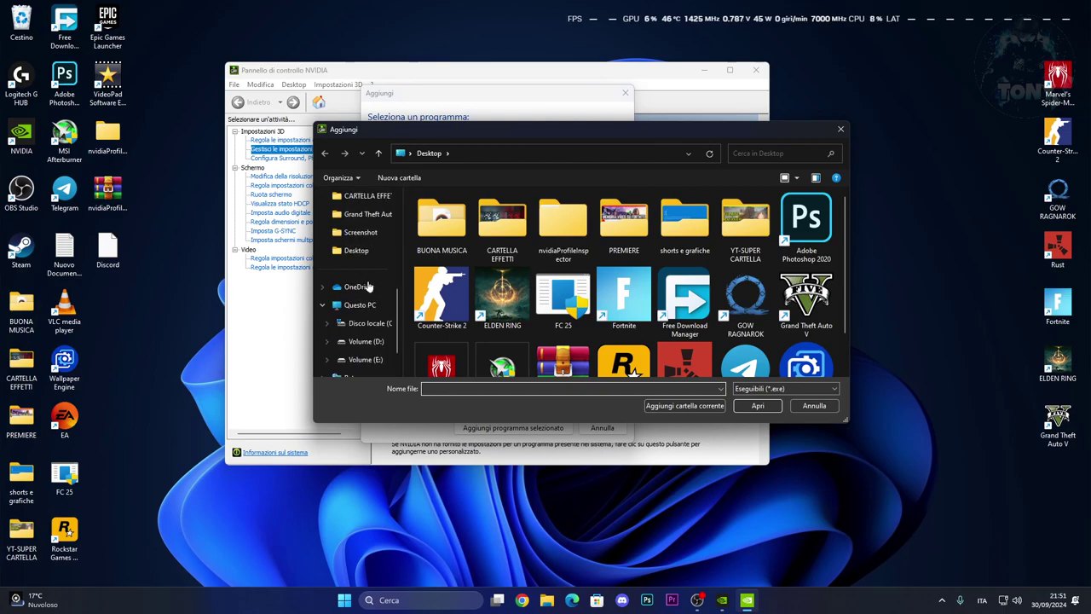
{"action": "left_click", "coordinate": [360, 269]}
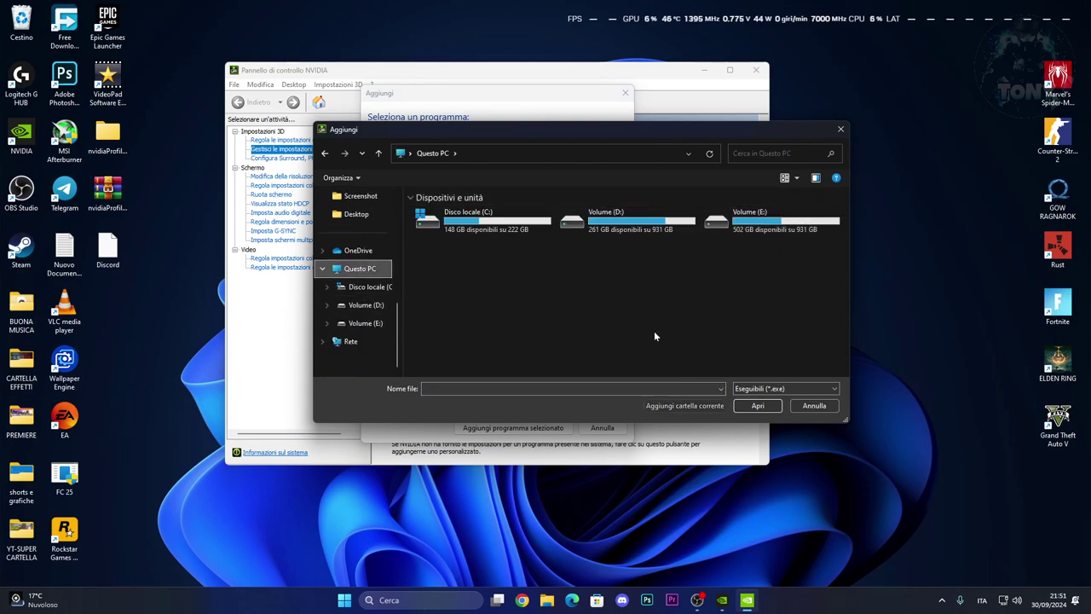
{"action": "double_click", "coordinate": [625, 228]}
{"action": "scroll", "coordinate": [528, 281], "scroll_direction": "down", "scroll_amount": 8}
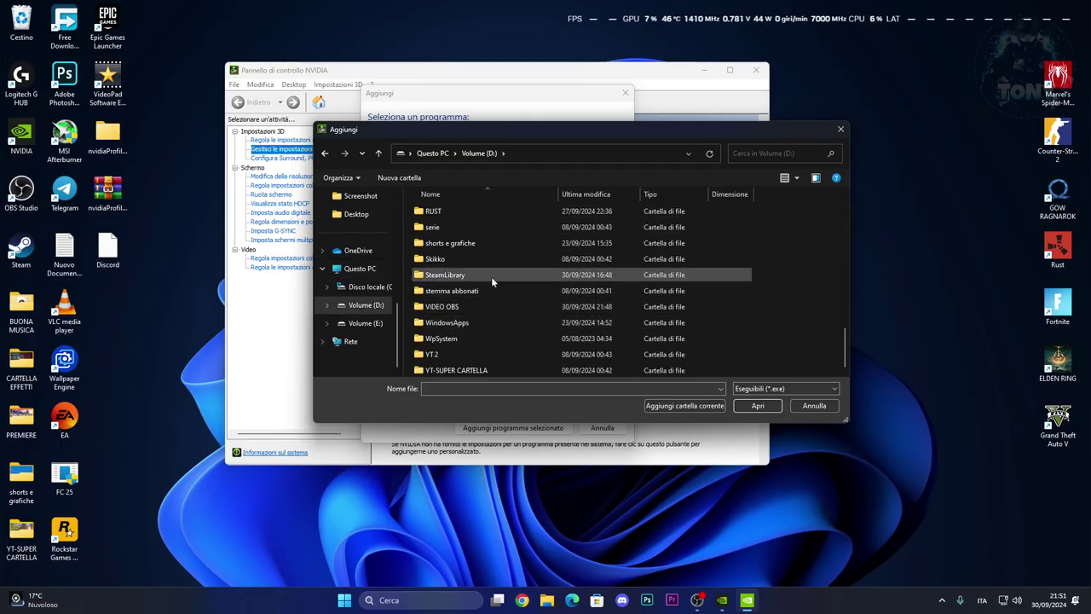
{"action": "double_click", "coordinate": [491, 276]}
{"action": "double_click", "coordinate": [491, 215]}
{"action": "double_click", "coordinate": [491, 215]}
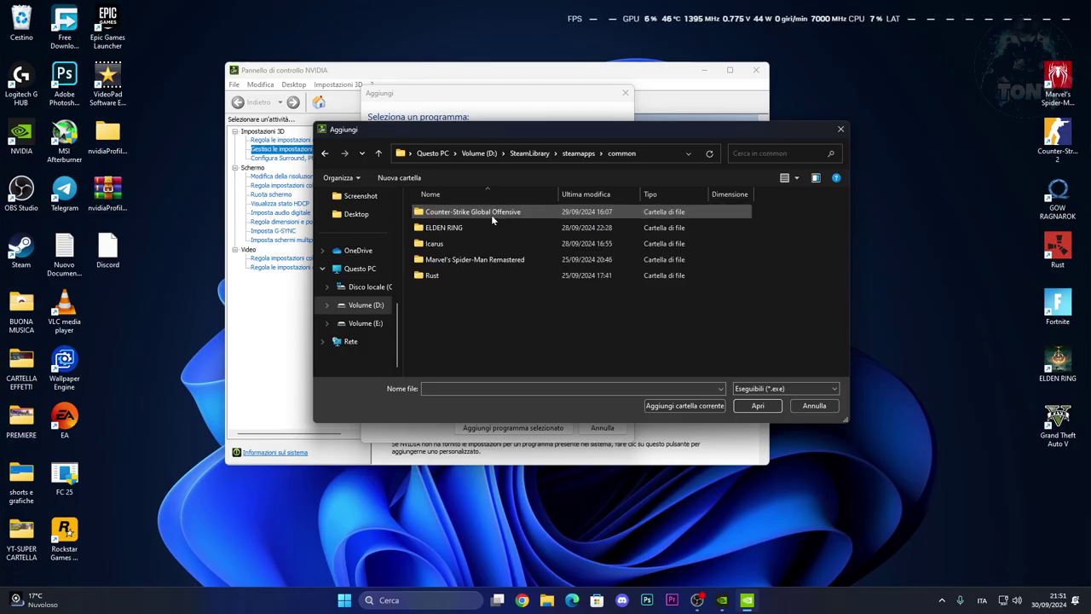
{"action": "double_click", "coordinate": [491, 215]}
{"action": "double_click", "coordinate": [491, 215]}
{"action": "double_click", "coordinate": [491, 215]}
{"action": "double_click", "coordinate": [491, 214]}
{"action": "left_click", "coordinate": [474, 245]}
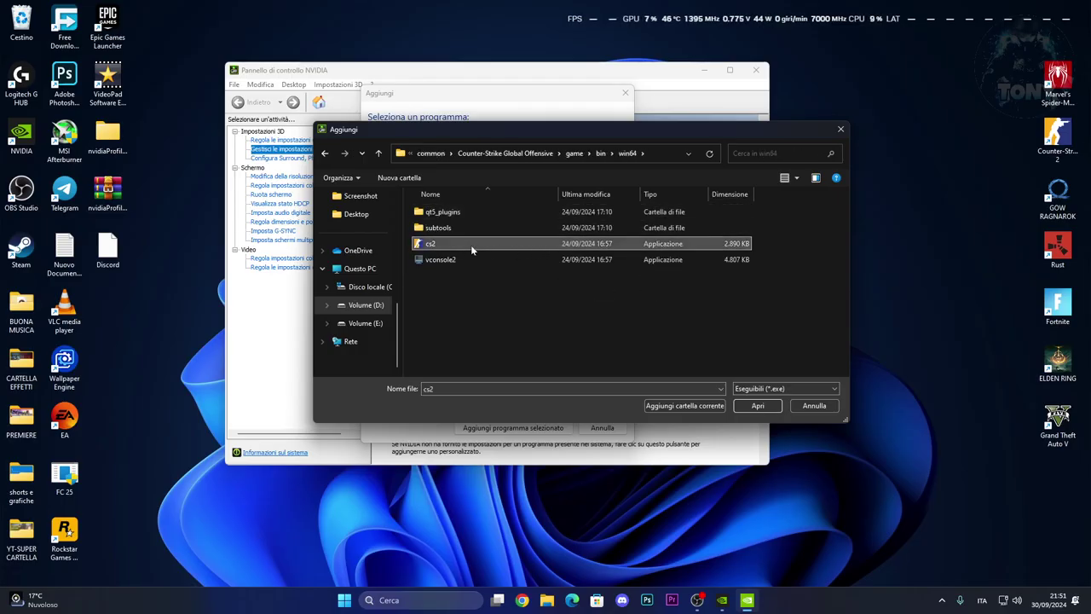
{"action": "left_click", "coordinate": [758, 405]}
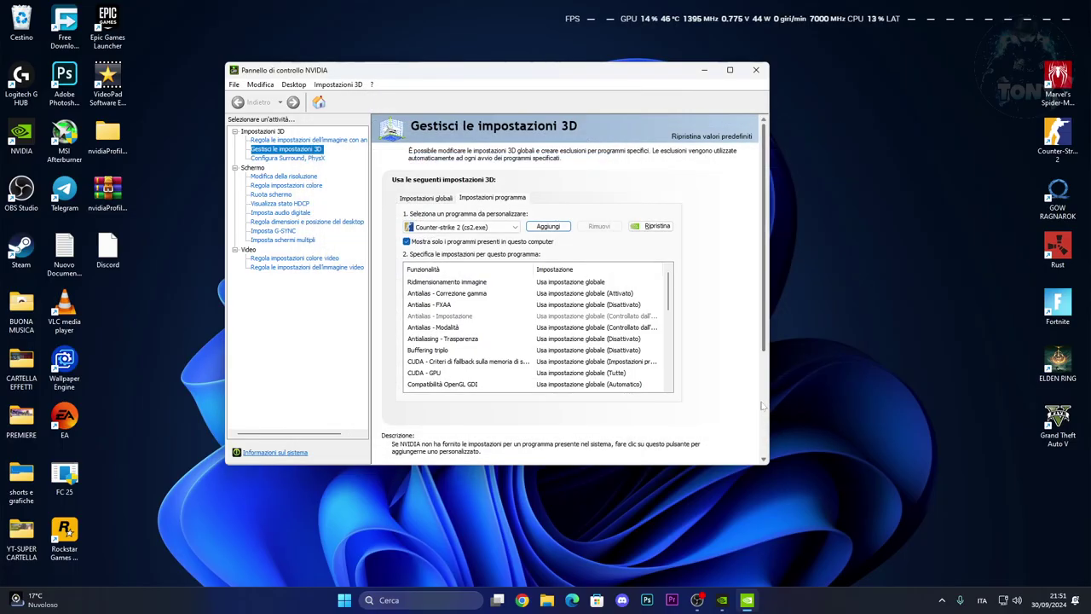
- Set image scaling (Ridimensionamento immagine) to Disattivato for Counter-Strike 2
{"action": "scroll", "coordinate": [657, 361], "scroll_direction": "down", "scroll_amount": 7}
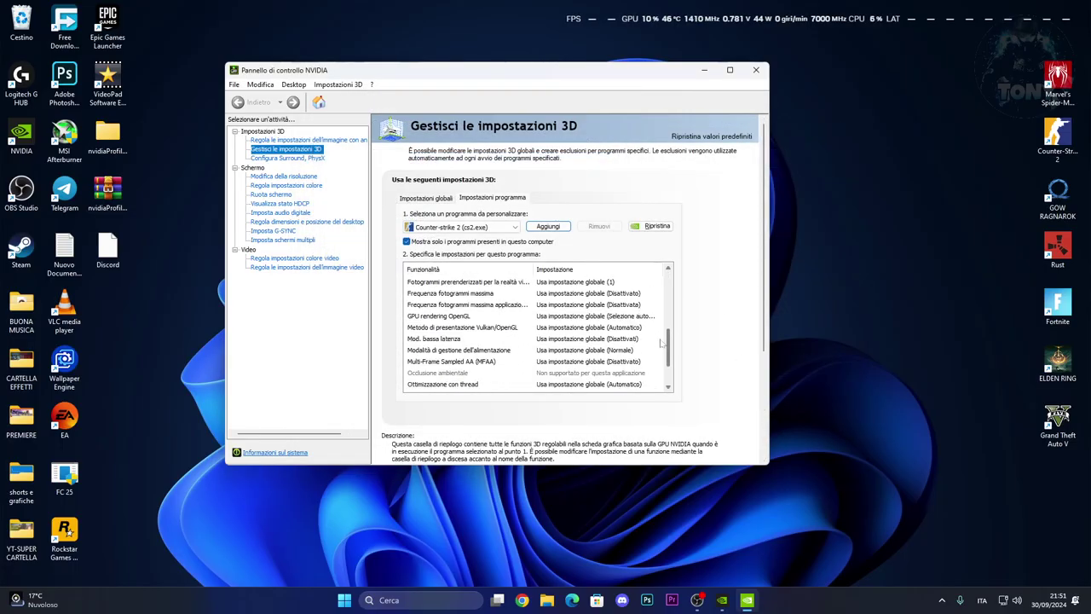
{"action": "scroll", "coordinate": [652, 368], "scroll_direction": "up", "scroll_amount": 7}
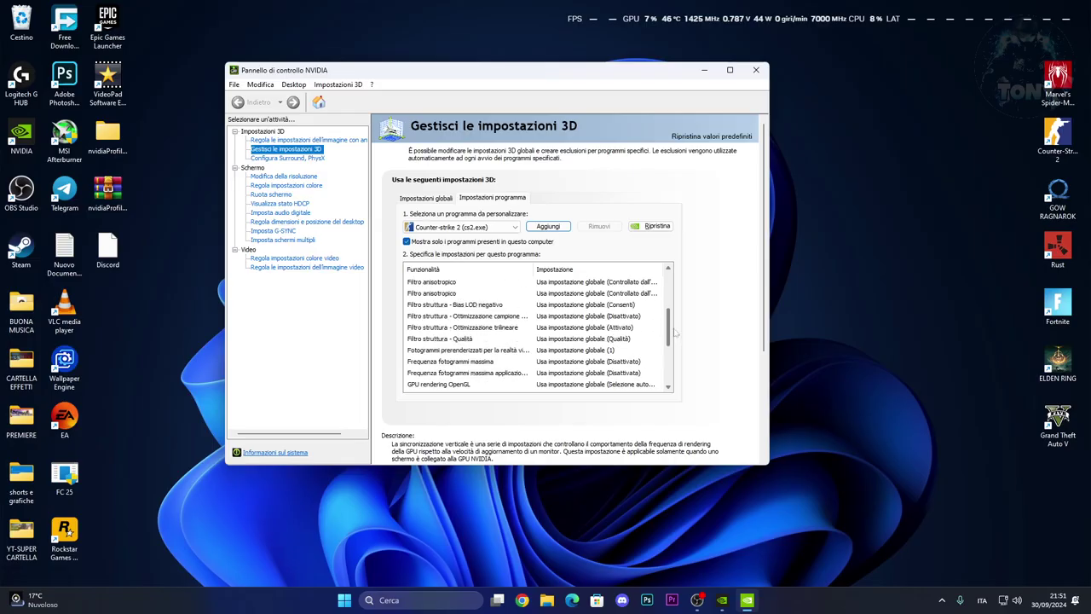
{"action": "left_click", "coordinate": [543, 285]}
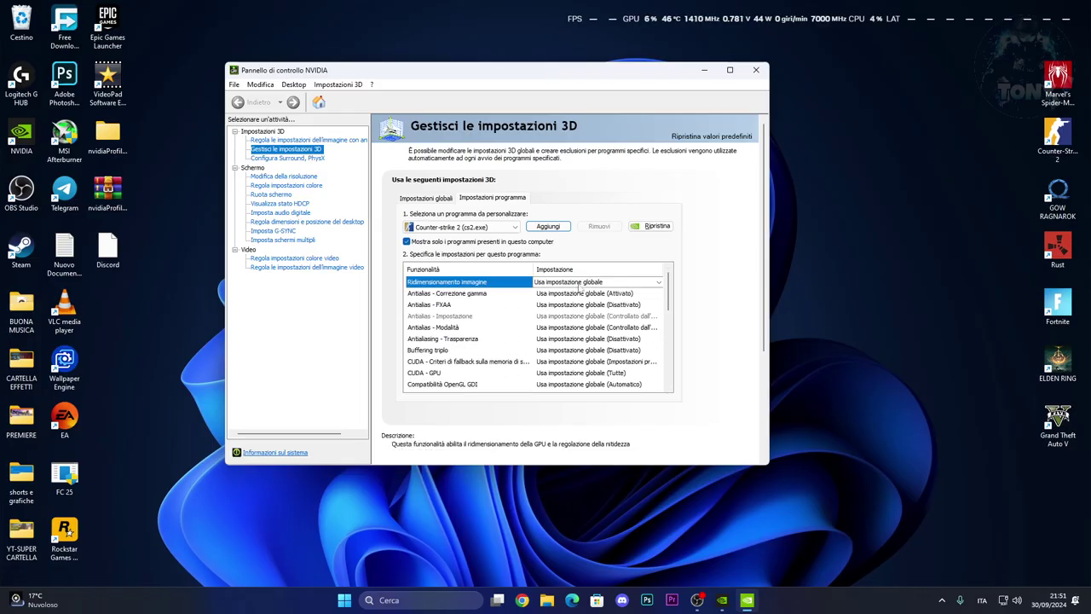
{"action": "left_click", "coordinate": [543, 284]}
{"action": "left_click", "coordinate": [553, 324]}
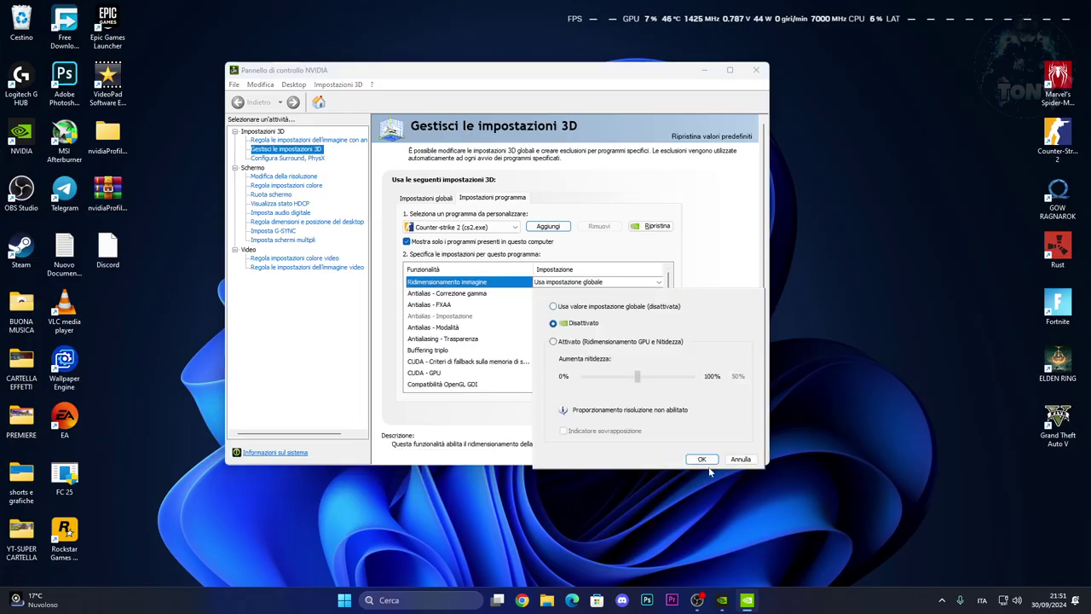
{"action": "left_click", "coordinate": [702, 459]}
{"action": "scroll", "coordinate": [565, 307], "scroll_direction": "down", "scroll_amount": 1}
{"action": "scroll", "coordinate": [565, 307], "scroll_direction": "up", "scroll_amount": 1}
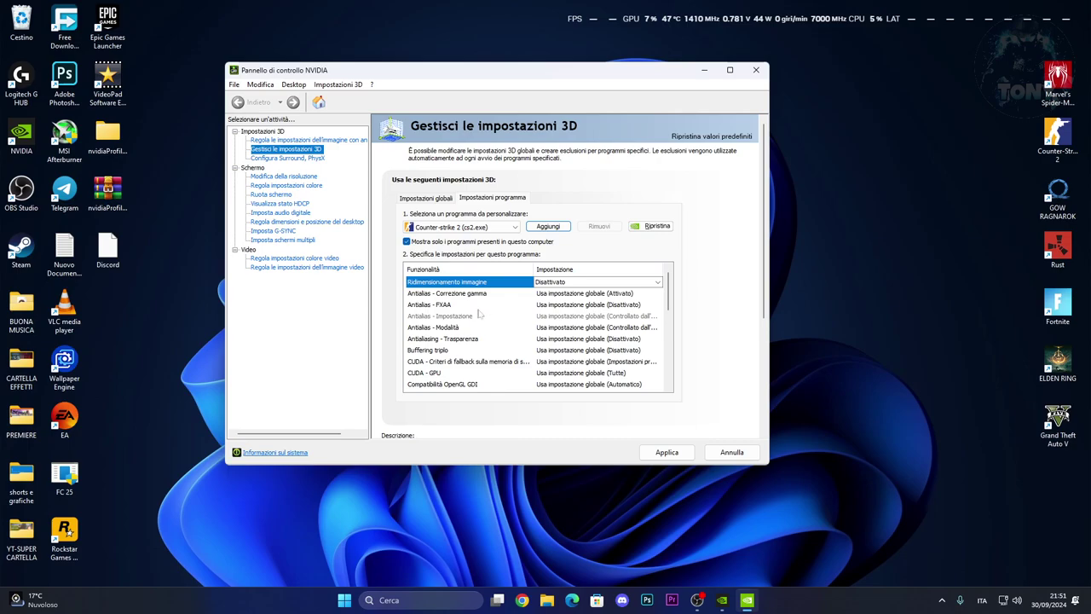
- Set the CUDA system memory fallback policy to Impostazioni predefinite driver and Filtro anisotropico to 2x
{"action": "left_click", "coordinate": [563, 361]}
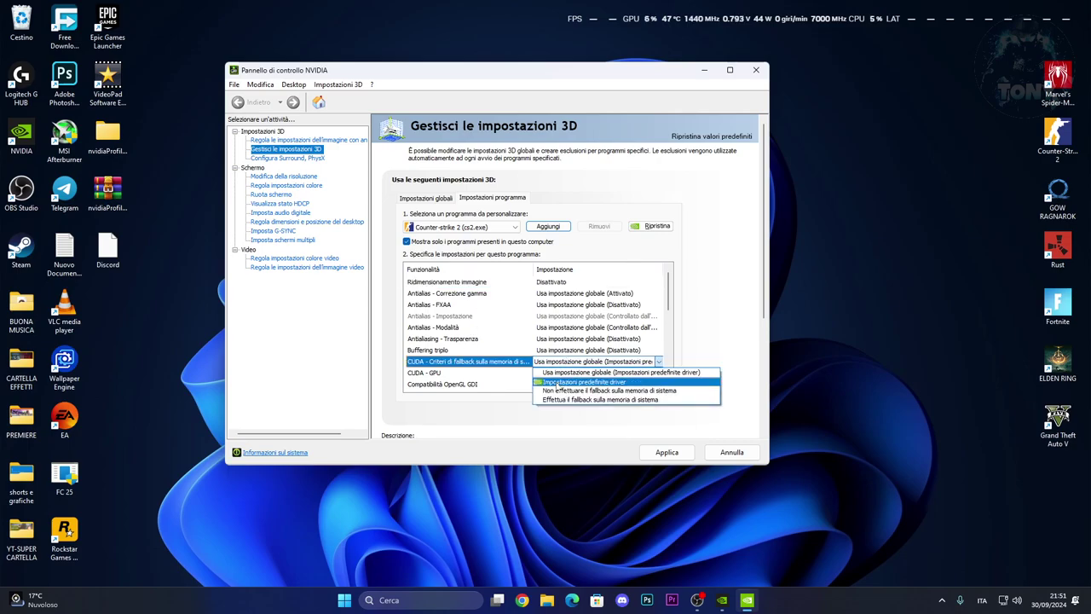
{"action": "left_click", "coordinate": [537, 384]}
{"action": "left_click_drag", "start_coordinate": [668, 301], "coordinate": [671, 330]}
{"action": "left_click", "coordinate": [579, 332]}
{"action": "left_click", "coordinate": [579, 368]}
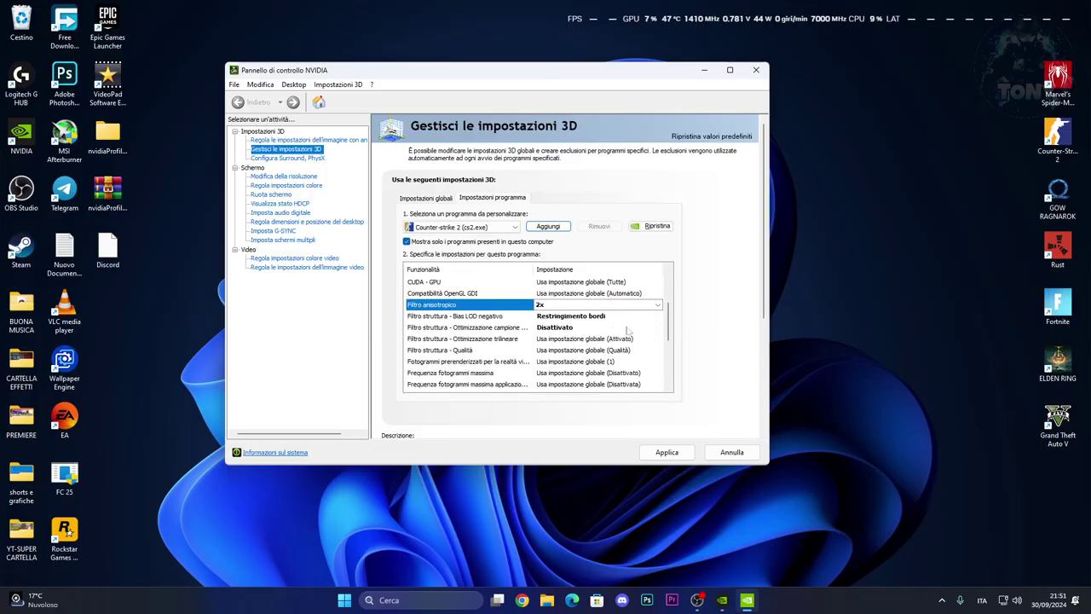
- Set Filtro struttura - Bias LOD negativo to Restringimento bordi
{"action": "left_click", "coordinate": [574, 322]}
{"action": "left_click", "coordinate": [577, 321]}
{"action": "left_click", "coordinate": [572, 329]}
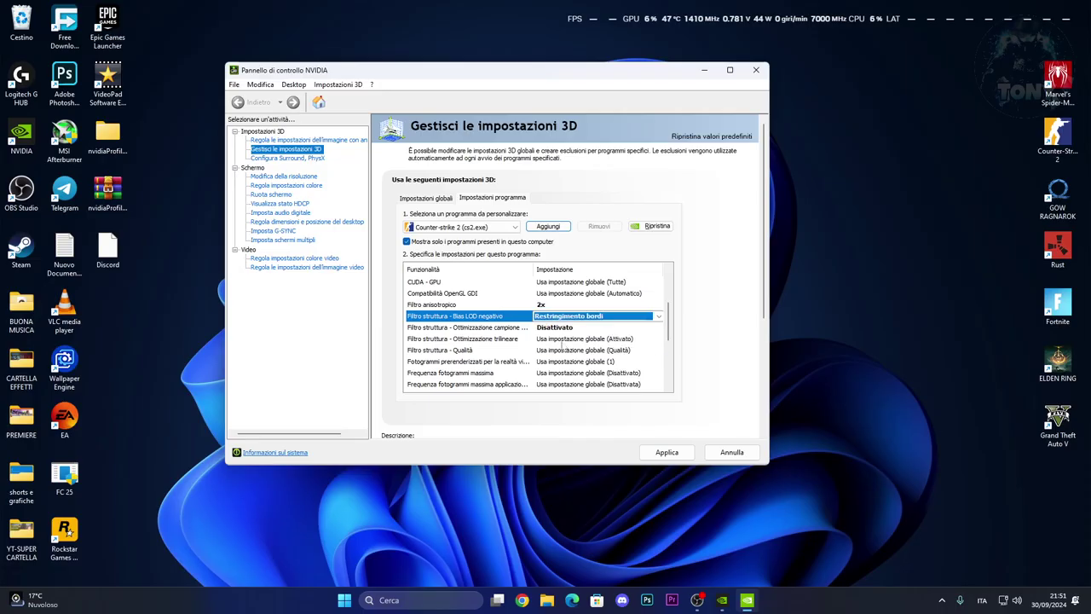
{"action": "left_click_drag", "start_coordinate": [668, 320], "coordinate": [668, 328]}
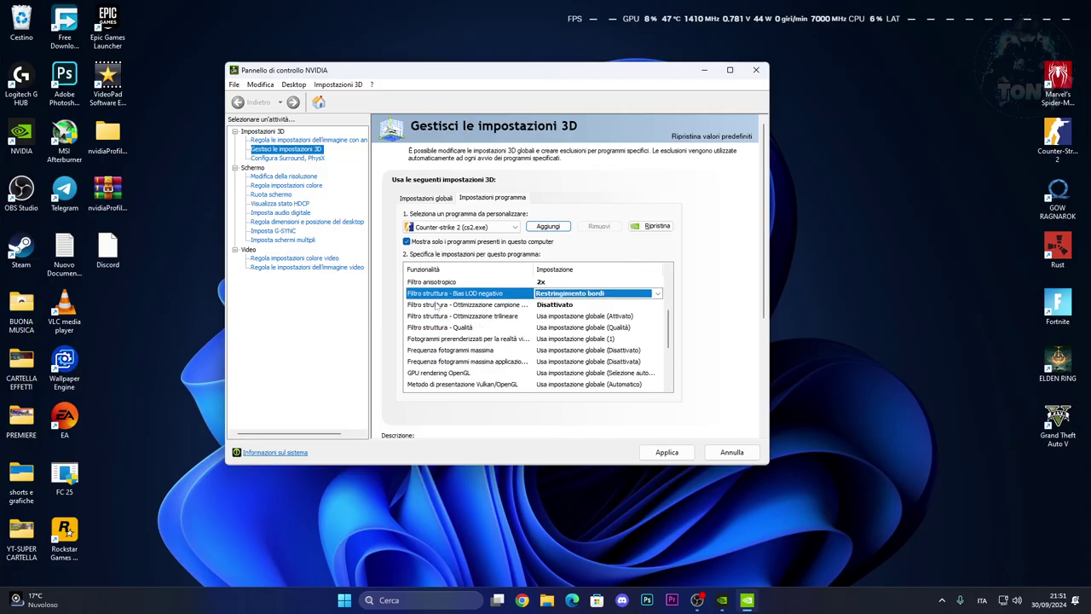
- Set Filtro struttura - Qualità to Prestazioni elevate for Counter-Strike 2
{"action": "left_click", "coordinate": [588, 328]}
{"action": "left_click", "coordinate": [588, 327]}
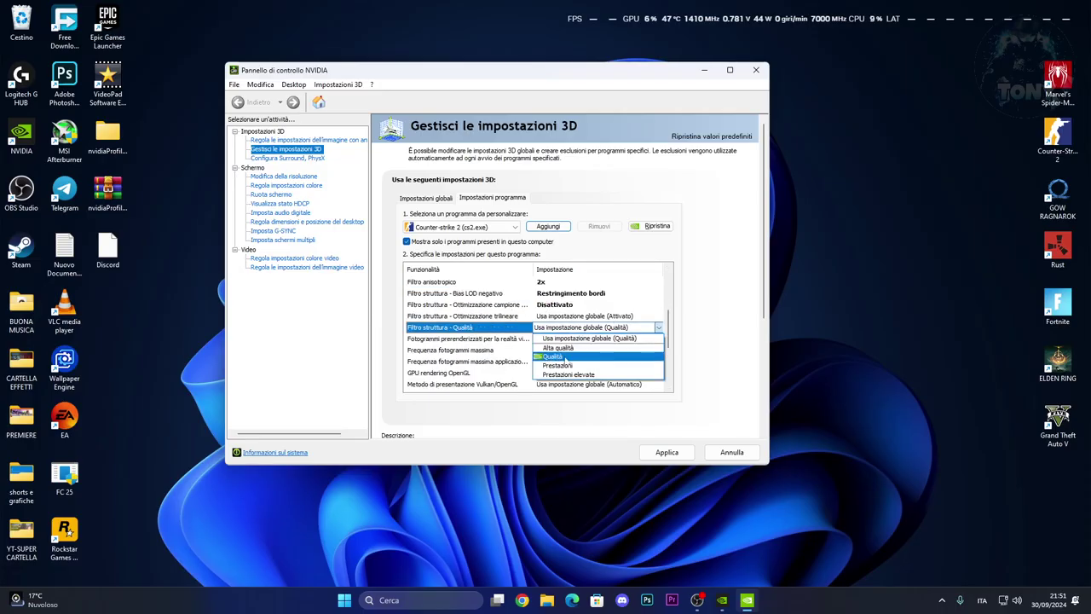
{"action": "left_click", "coordinate": [569, 374]}
- Enable the Frequenza fotogrammi massima limit and set it to 1000 FPS
{"action": "scroll", "coordinate": [631, 350], "scroll_direction": "down", "scroll_amount": 5}
{"action": "scroll", "coordinate": [661, 358], "scroll_direction": "up", "scroll_amount": 1}
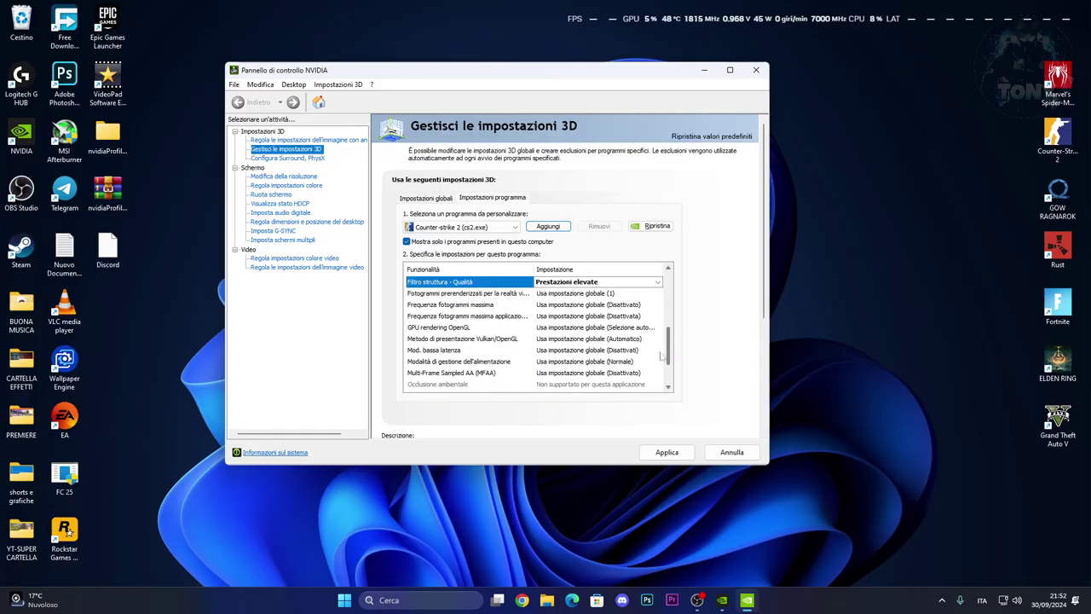
{"action": "left_click", "coordinate": [569, 307]}
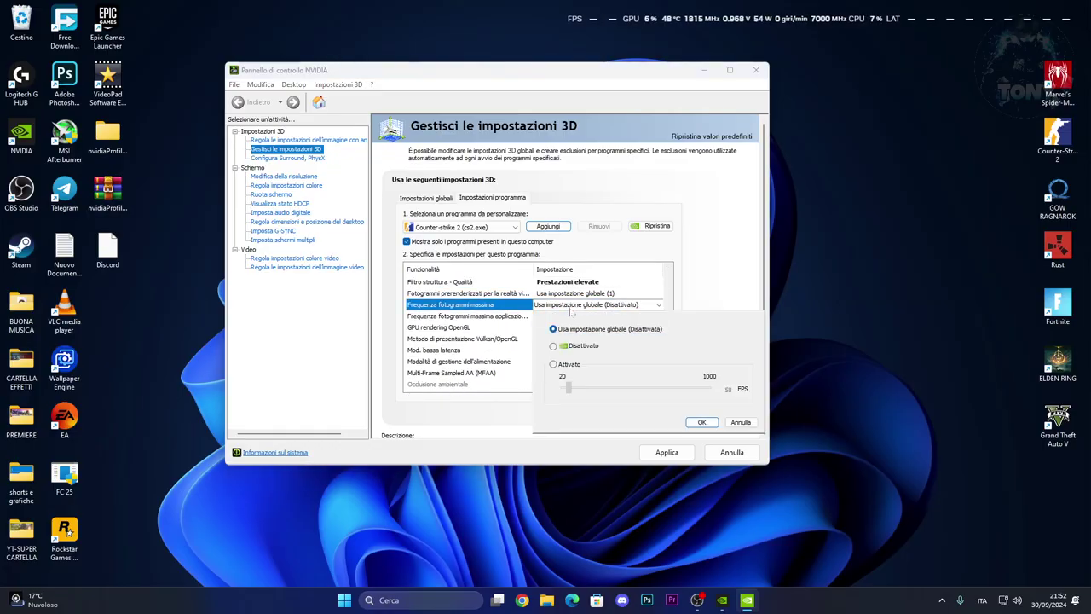
{"action": "left_click", "coordinate": [553, 364]}
{"action": "left_click_drag", "start_coordinate": [570, 388], "coordinate": [757, 405]}
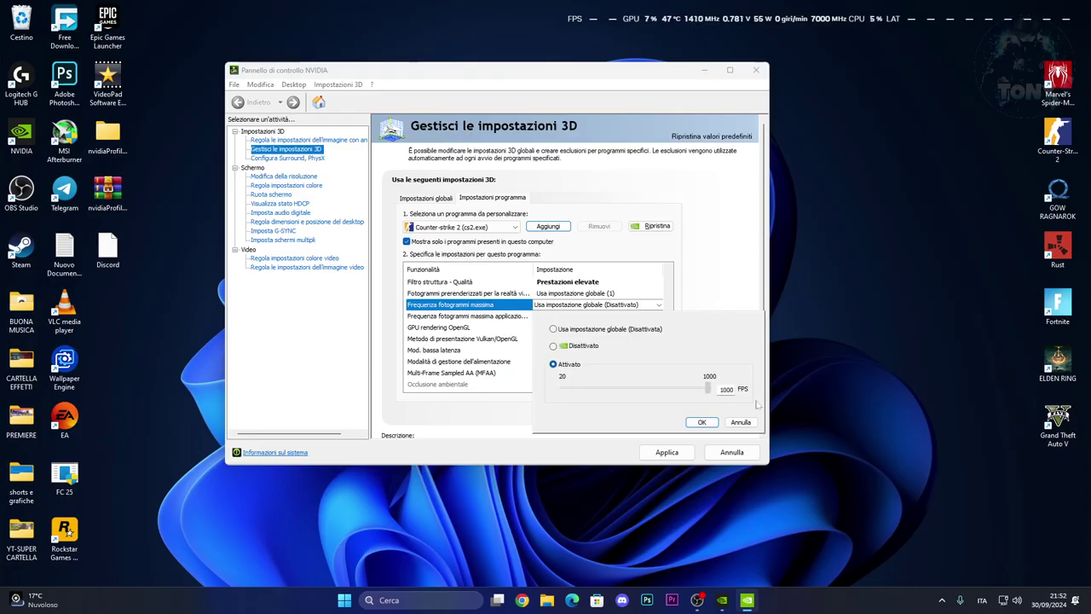
{"action": "left_click", "coordinate": [702, 422]}
- Set Mod. bassa latenza to Ultra and Ottimizzazione con thread to Automatico
{"action": "scroll", "coordinate": [669, 341], "scroll_direction": "down", "scroll_amount": 2}
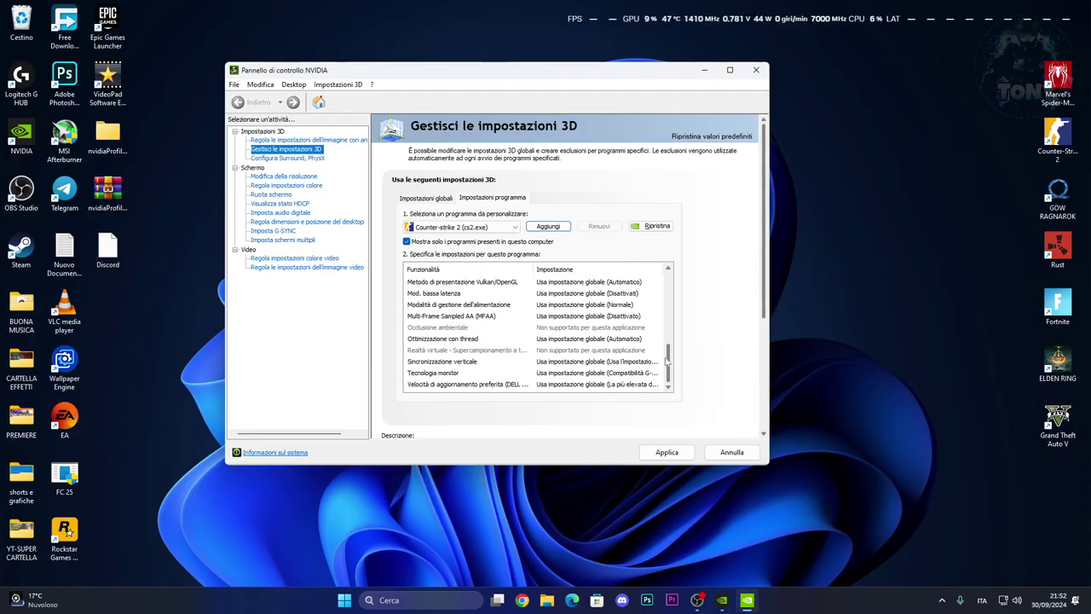
{"action": "left_click", "coordinate": [567, 293]}
{"action": "left_click", "coordinate": [552, 330]}
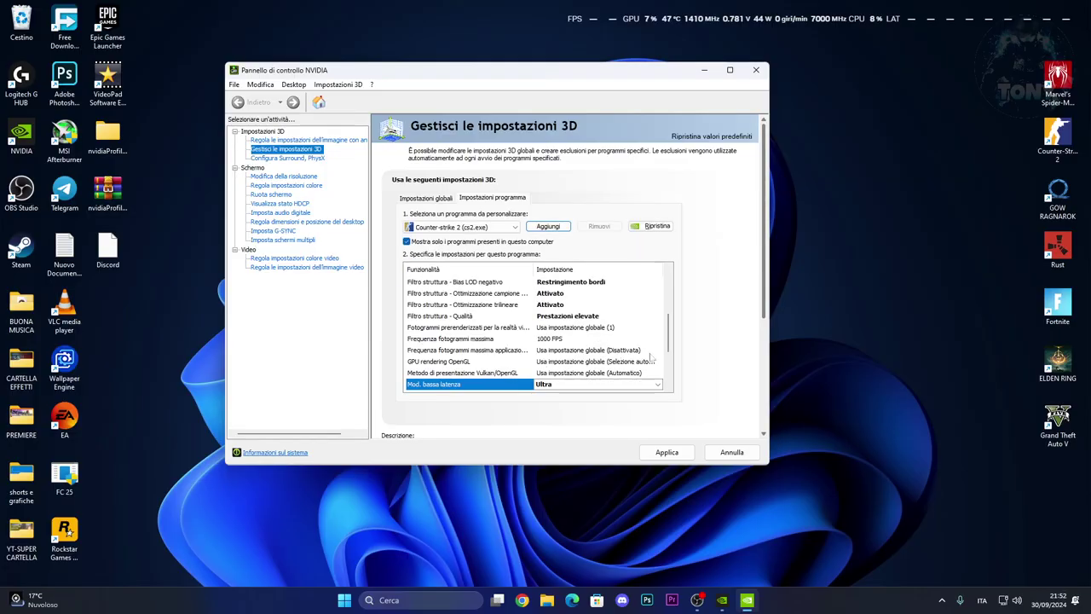
{"action": "scroll", "coordinate": [670, 389], "scroll_direction": "down", "scroll_amount": 3}
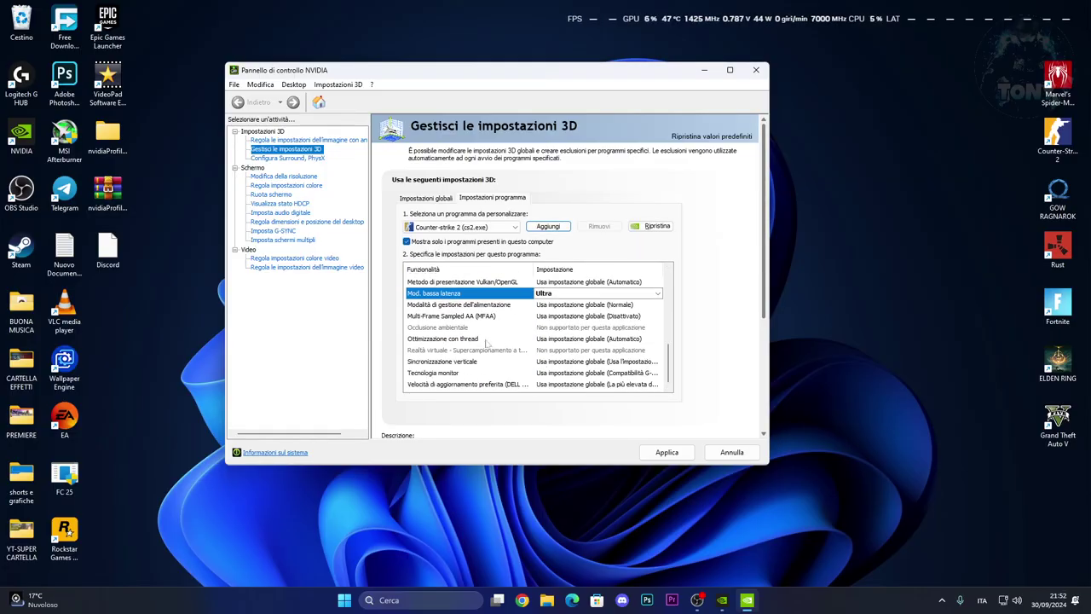
{"action": "left_click", "coordinate": [586, 341]}
{"action": "left_click", "coordinate": [597, 338]}
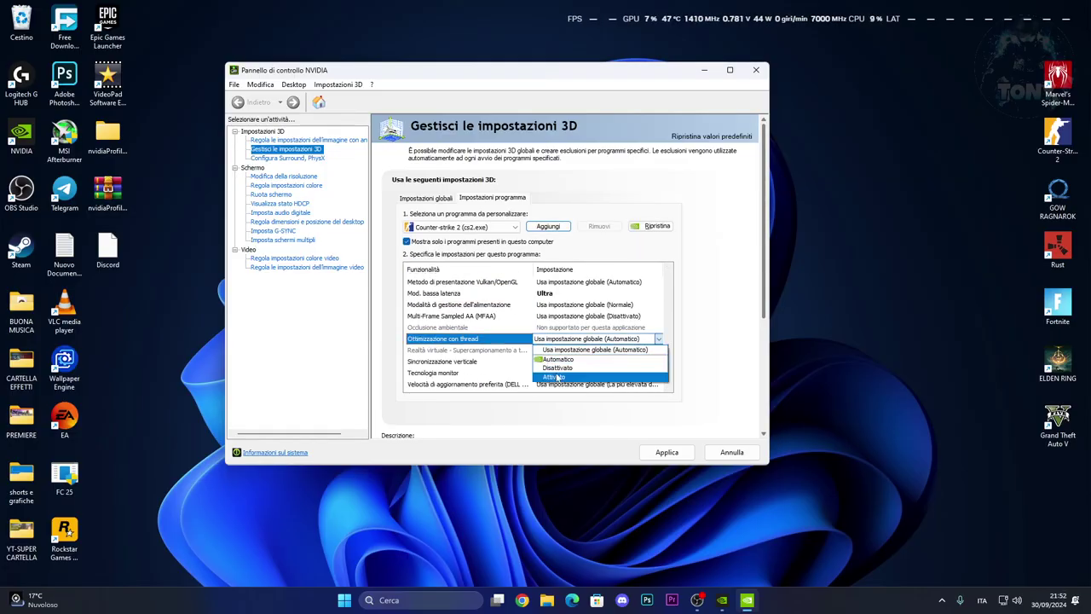
{"action": "left_click", "coordinate": [553, 359]}
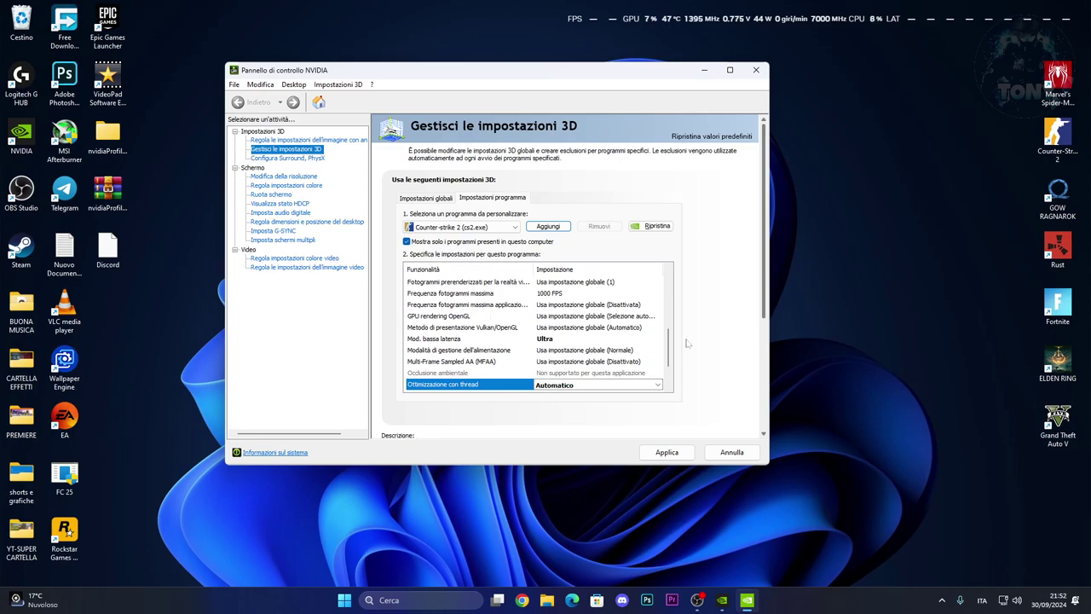
- Set Sincronizzazione verticale to Disattivato and Tecnologia monitor to Compatibilità G-SYNC
{"action": "left_click_drag", "start_coordinate": [668, 343], "coordinate": [663, 376]}
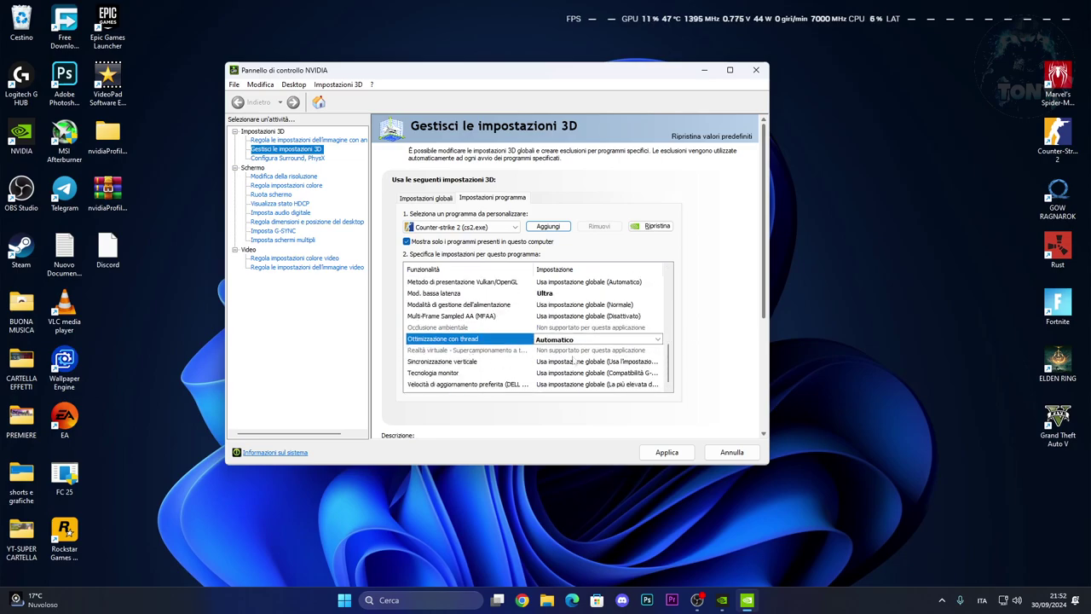
{"action": "left_click", "coordinate": [566, 362]}
{"action": "left_click", "coordinate": [597, 390]}
{"action": "scroll", "coordinate": [664, 388], "scroll_direction": "down", "scroll_amount": 1}
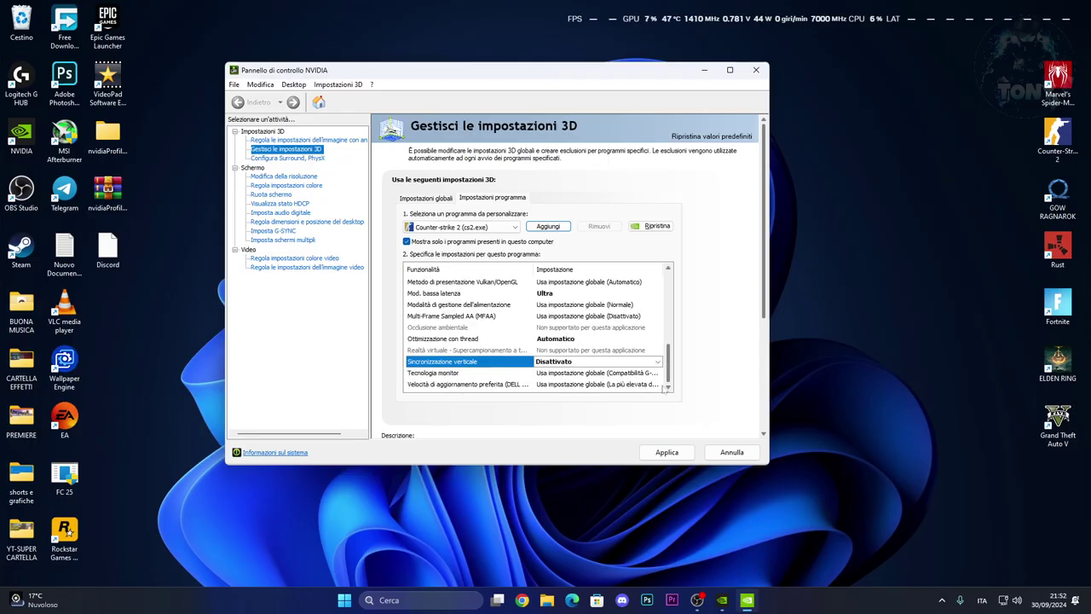
{"action": "left_click", "coordinate": [575, 373]}
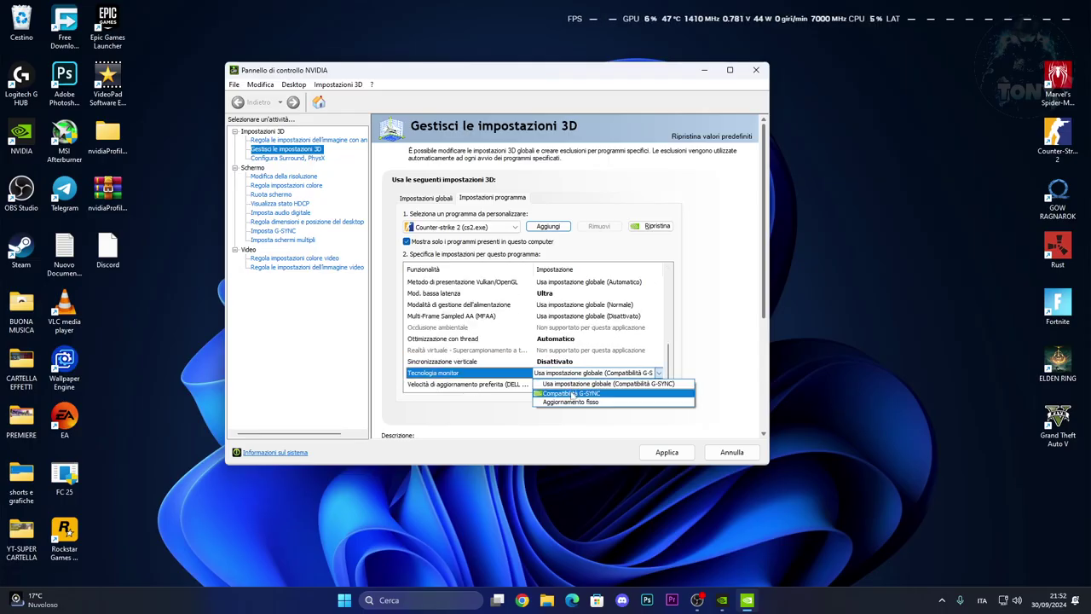
{"action": "left_click", "coordinate": [573, 394]}
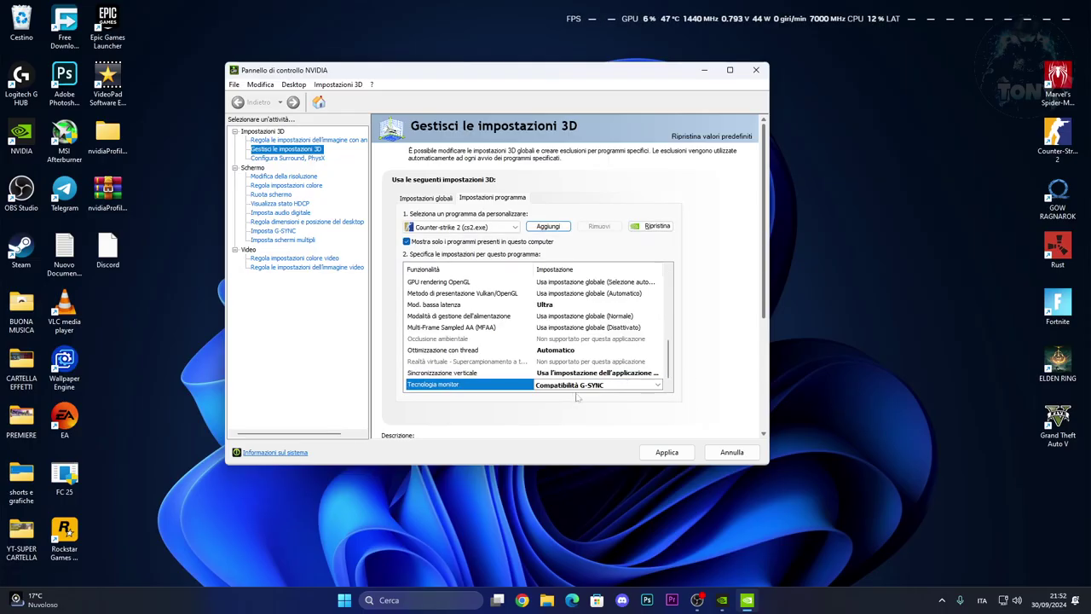
- Set Velocità di aggiornamento preferita to La più elevata disponibile and apply the program settings for Counter-Strike 2
{"action": "scroll", "coordinate": [668, 359], "scroll_direction": "down", "scroll_amount": 1}
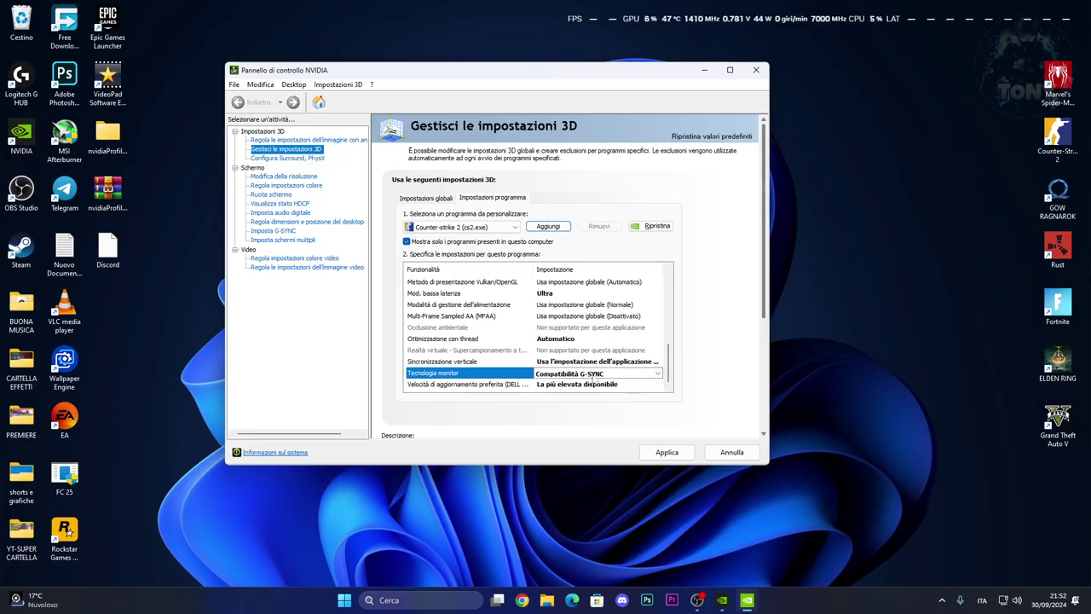
{"action": "left_click", "coordinate": [570, 385]}
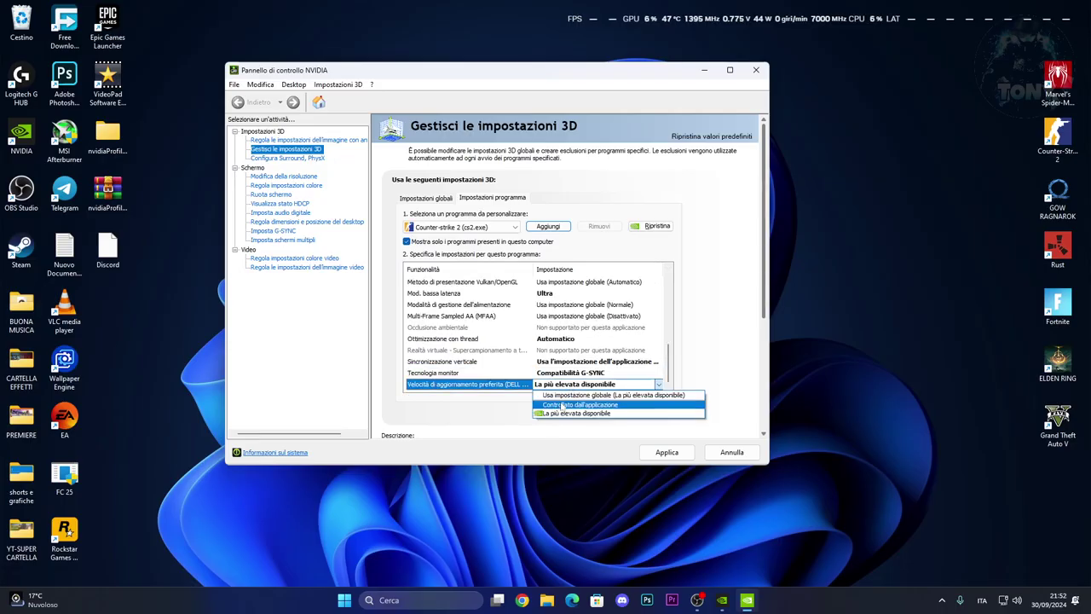
{"action": "left_click", "coordinate": [558, 414]}
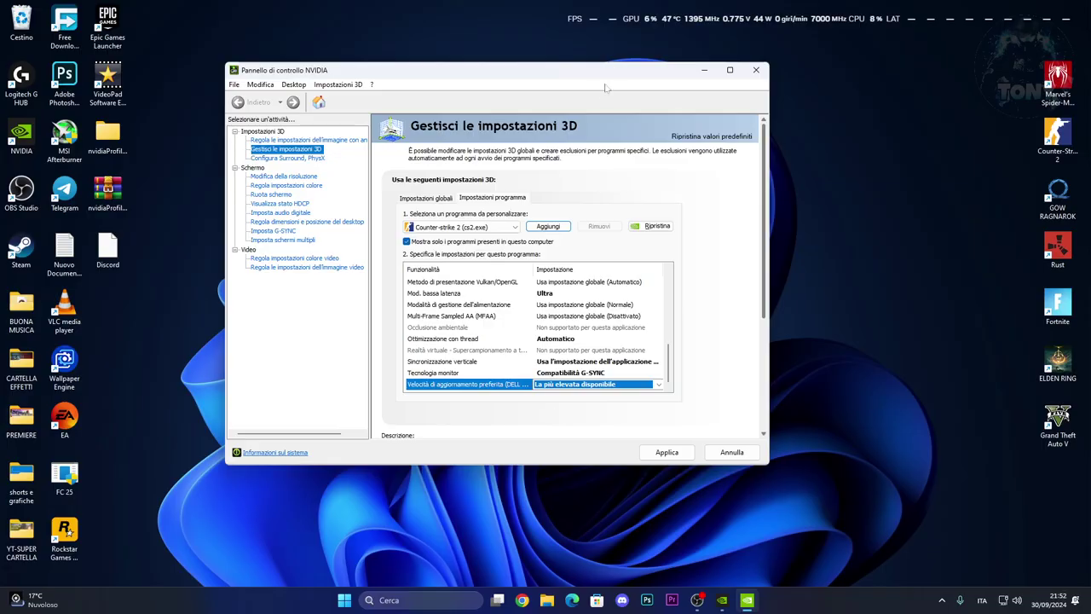
{"action": "left_click_drag", "start_coordinate": [586, 65], "coordinate": [538, 68]}
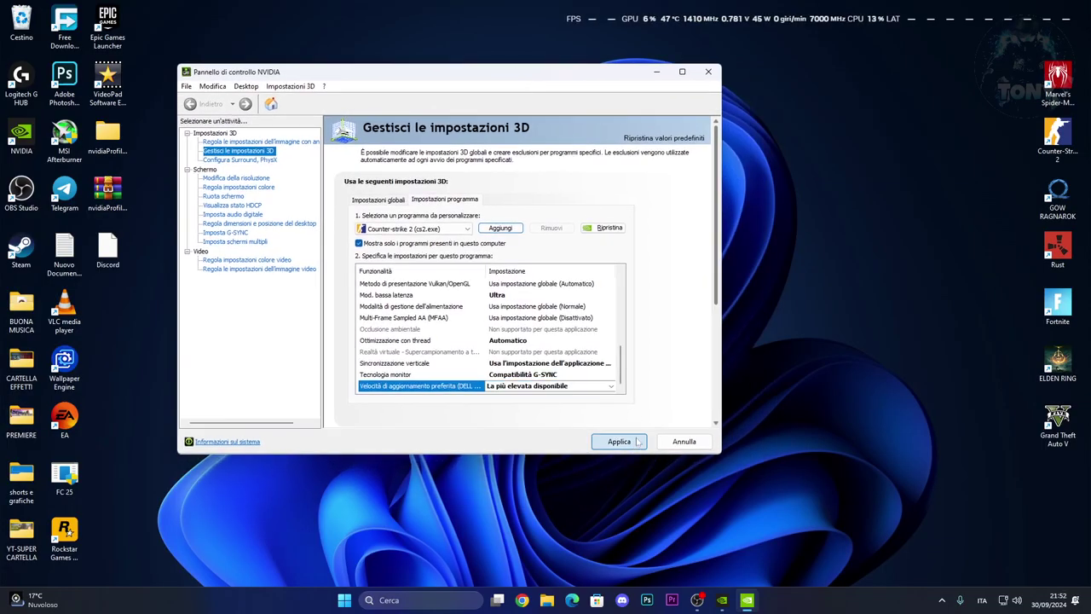
{"action": "left_click", "coordinate": [639, 442]}
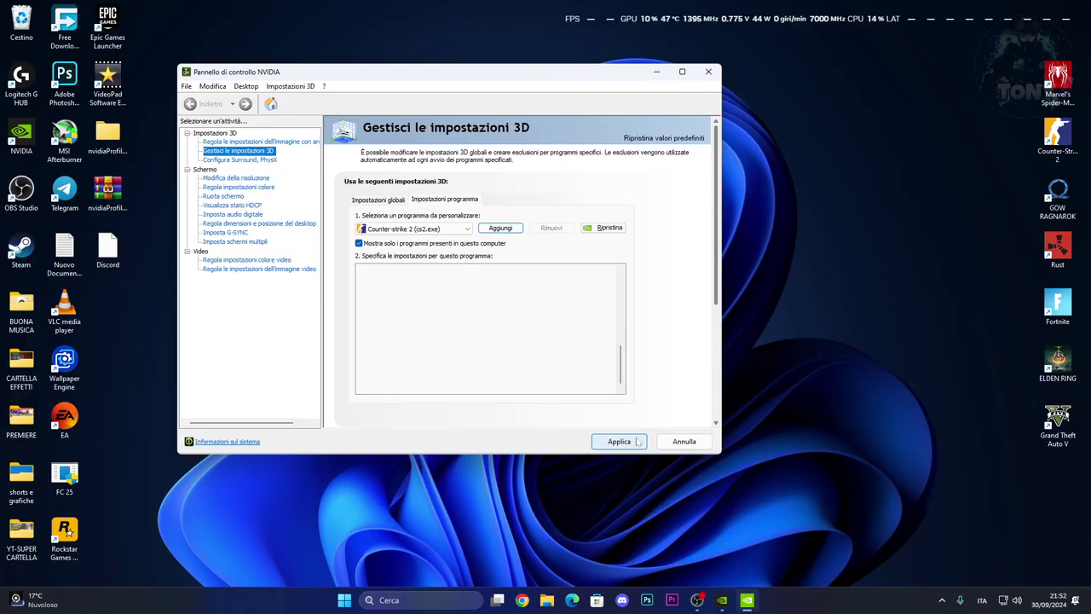
- Minimize the NVIDIA Control Panel, then place the Counter-Strike 2 shortcut mid-desktop and launch the game
{"action": "left_click", "coordinate": [657, 71]}
{"action": "left_click_drag", "start_coordinate": [1043, 145], "coordinate": [659, 342]}
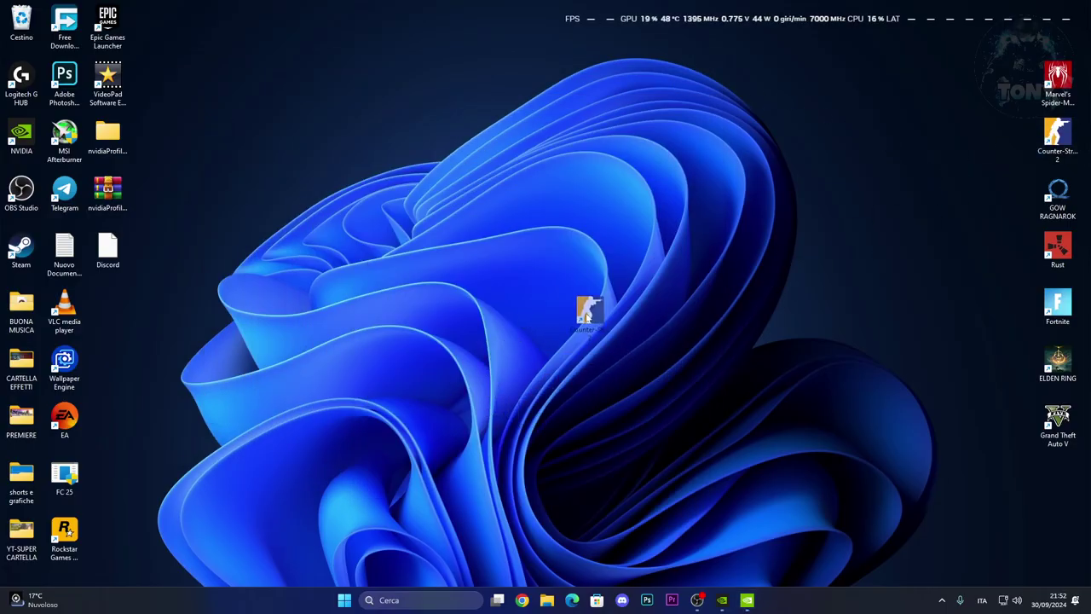
{"action": "left_click_drag", "start_coordinate": [586, 314], "coordinate": [584, 312]}
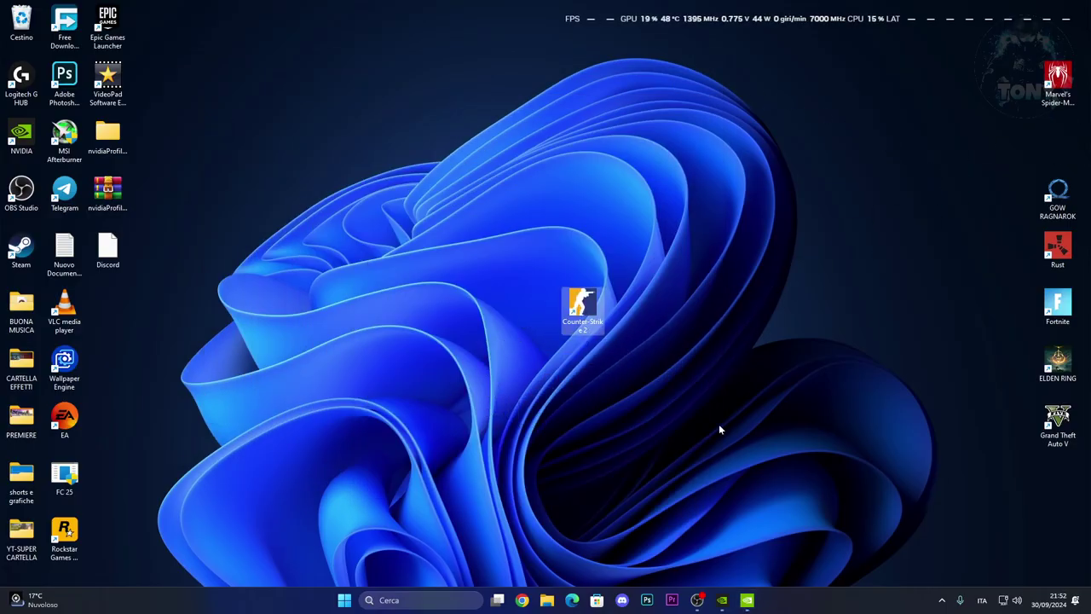
{"action": "double_click", "coordinate": [582, 307]}
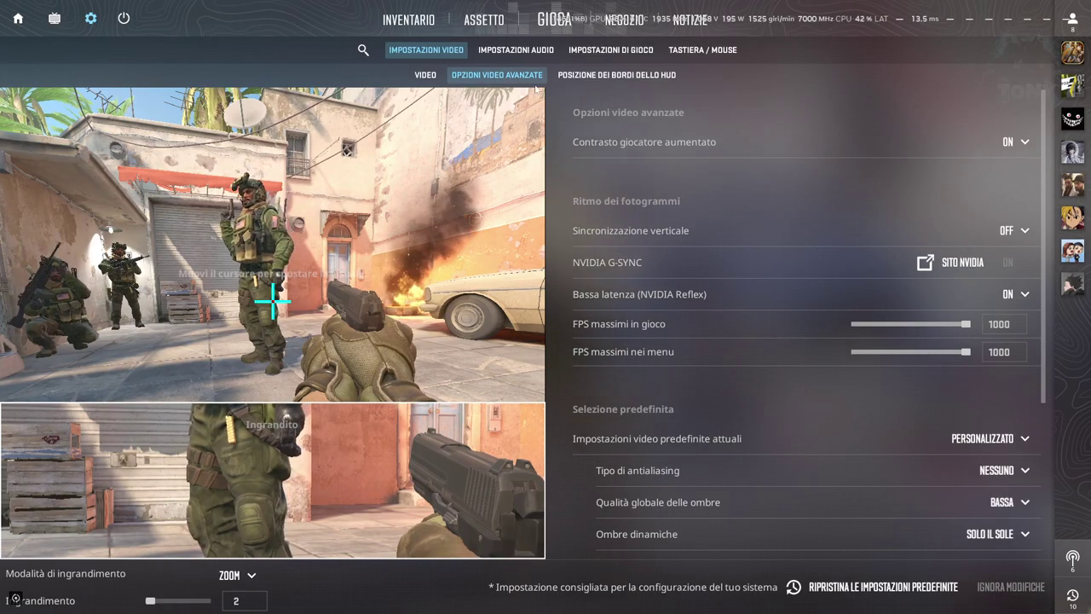
- Search Windows for "AFTER" to start MSI Afterburner alongside the game
{"action": "key", "text": "super"}
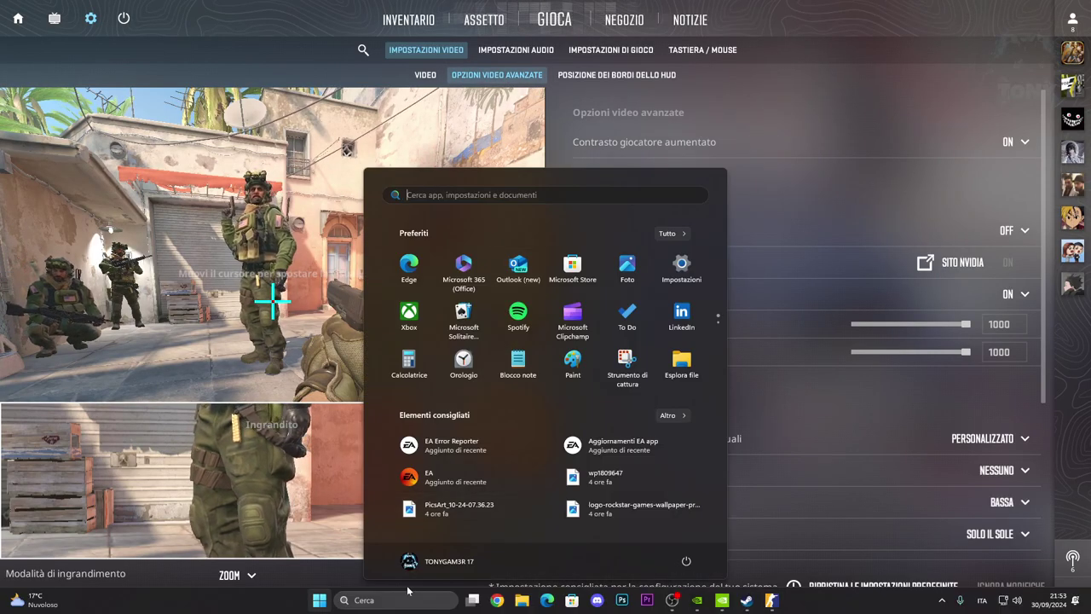
{"action": "left_click", "coordinate": [396, 602]}
{"action": "type", "text": "AFTER"}
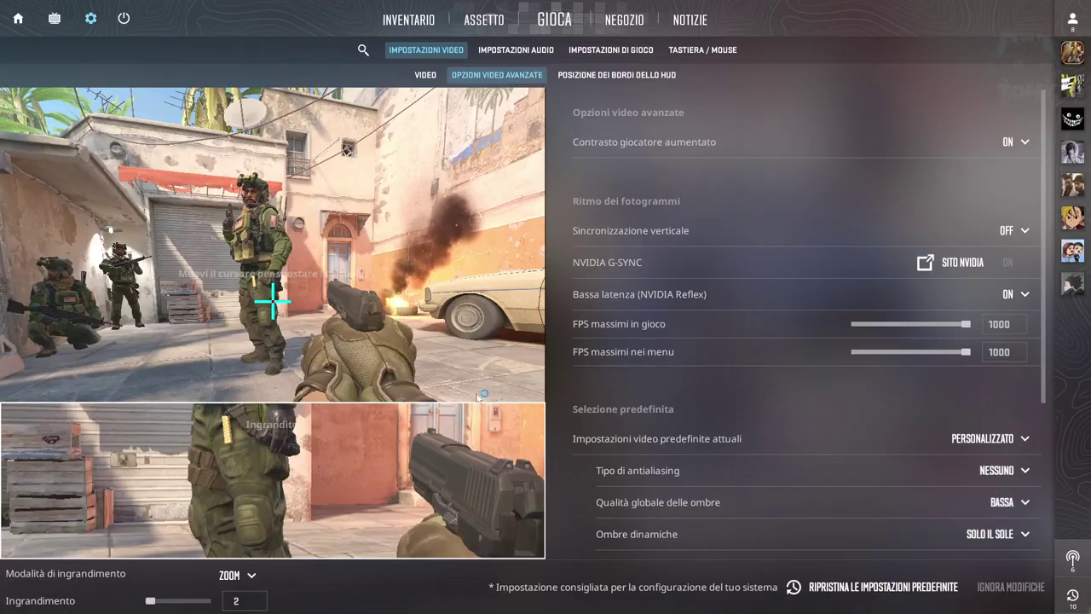
- Close the open NVIDIA windows and return to Counter-Strike 2
{"action": "key", "text": "super"}
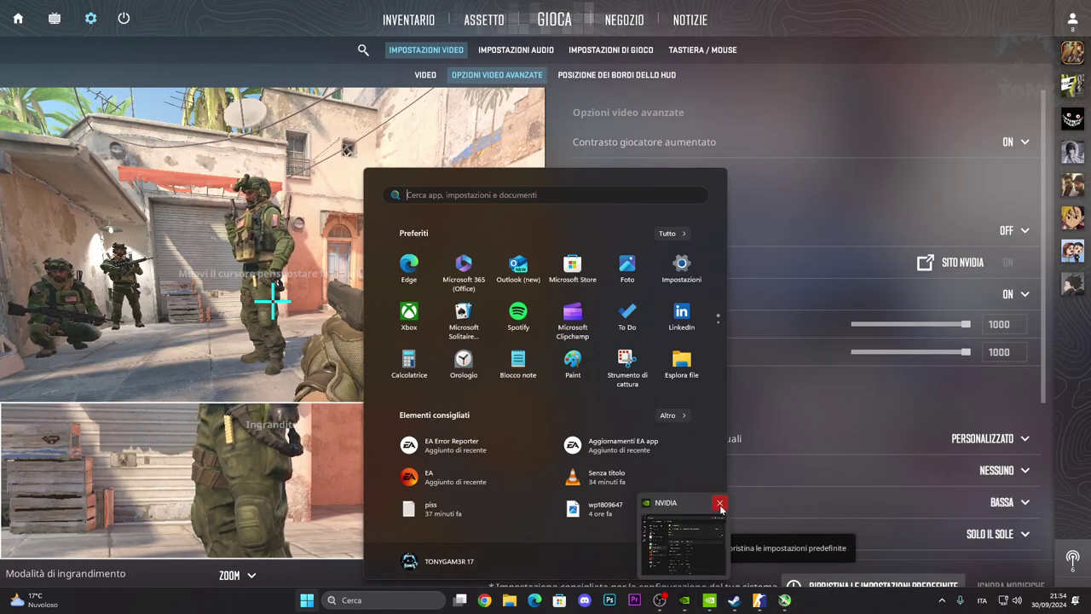
{"action": "mouse_move", "coordinate": [710, 605]}
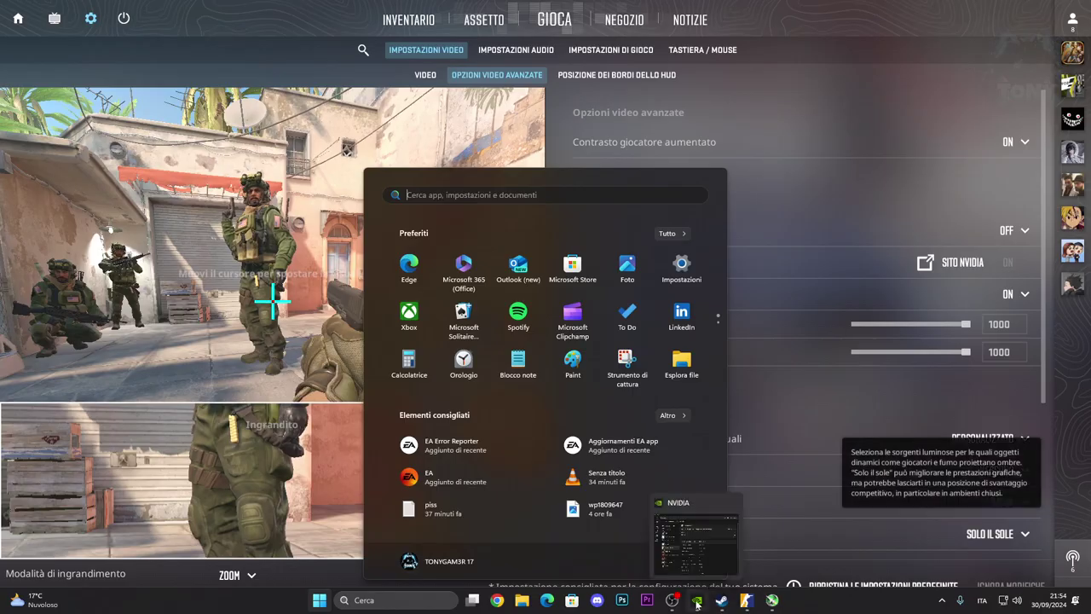
{"action": "left_click", "coordinate": [744, 503]}
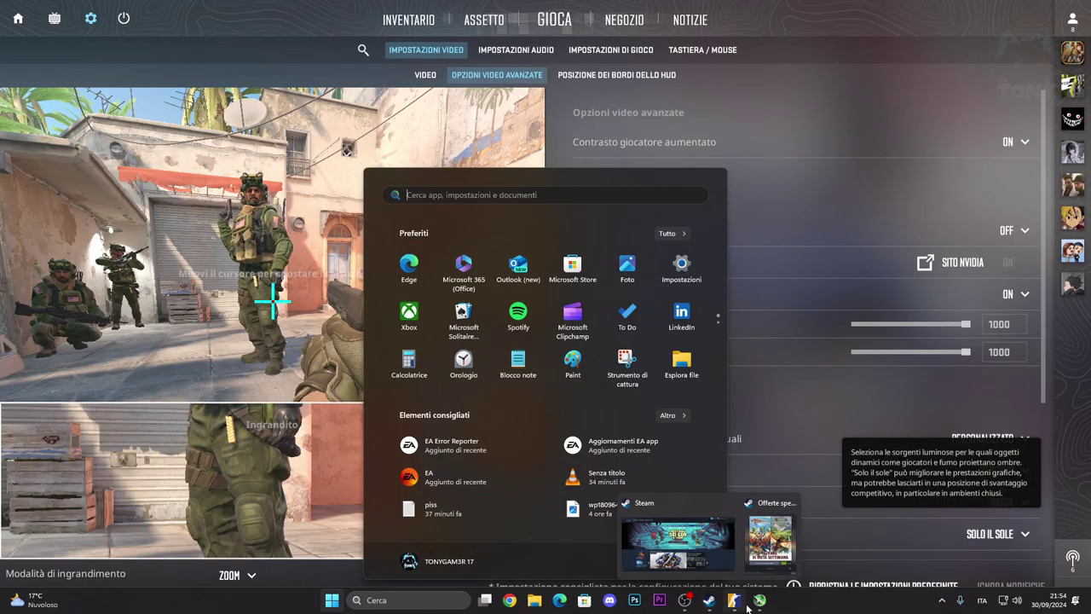
{"action": "mouse_move", "coordinate": [748, 602]}
{"action": "left_click", "coordinate": [577, 460]}
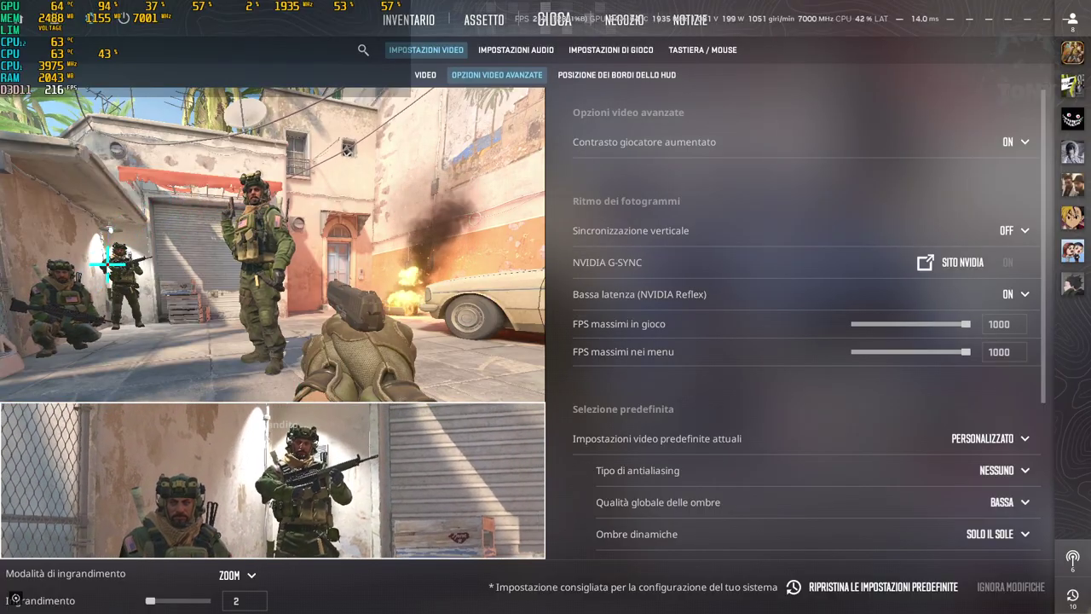
- Set High Dynamic Range (HDR) to Prestazioni and open the FidelityFX Super Resolution (FSR) choices in the advanced video options
{"action": "scroll", "coordinate": [789, 391], "scroll_direction": "down", "scroll_amount": 5}
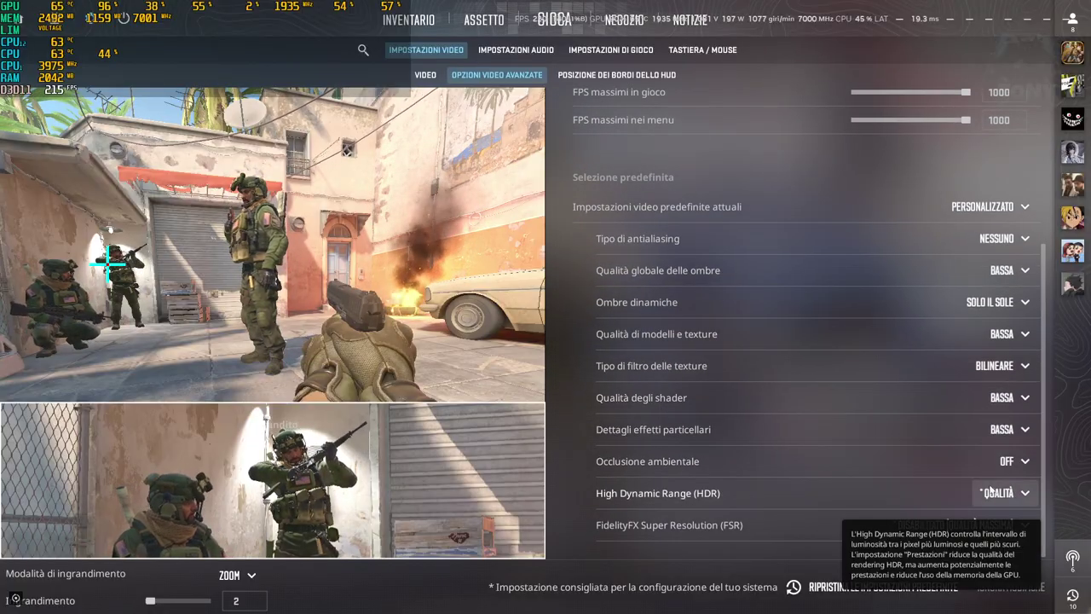
{"action": "left_click", "coordinate": [1008, 491]}
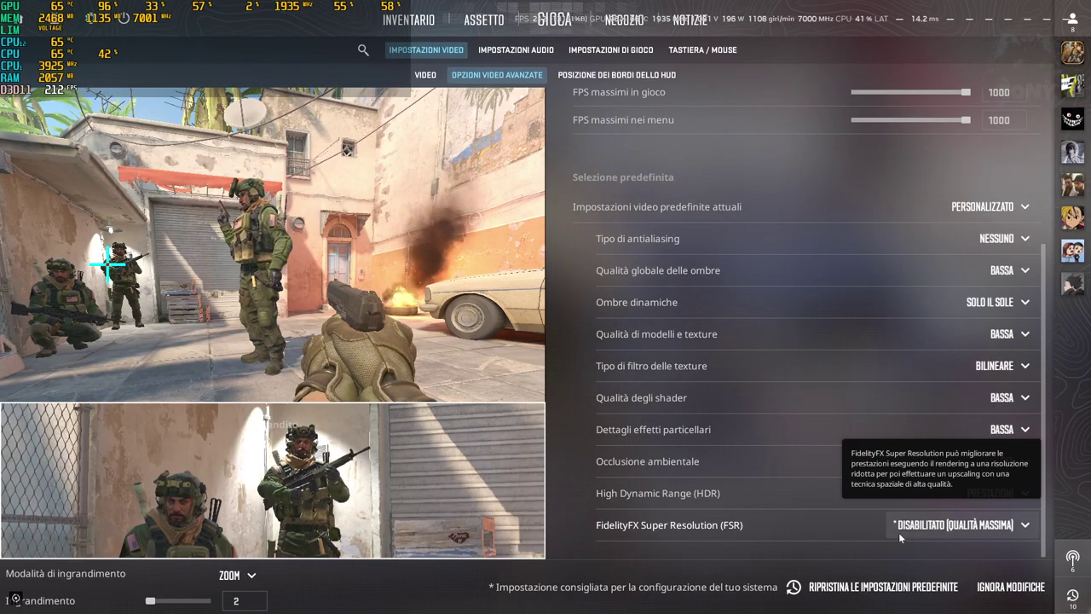
{"action": "left_click", "coordinate": [962, 526]}
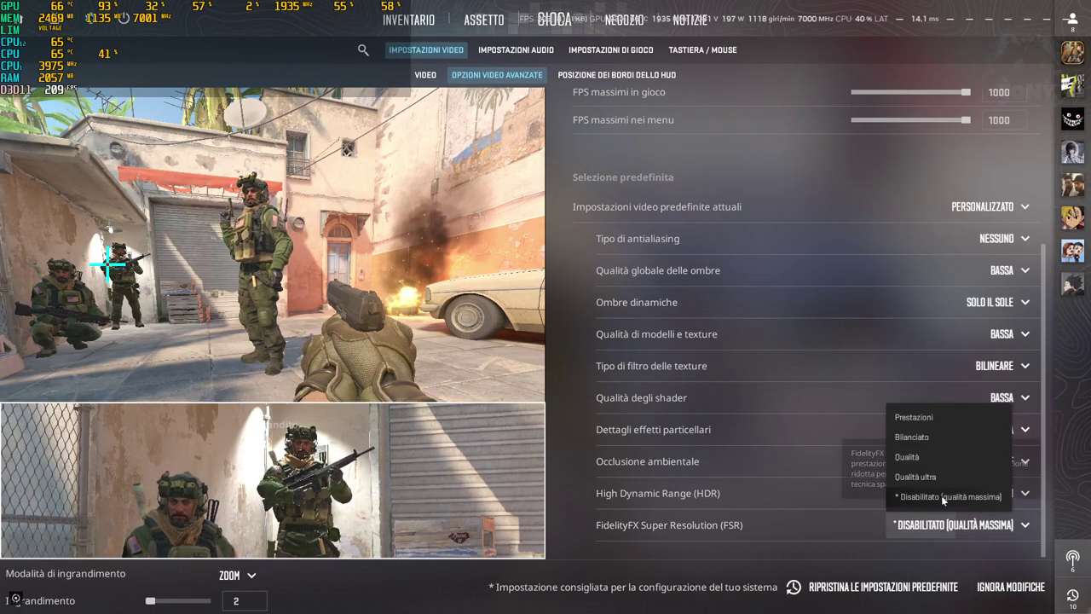